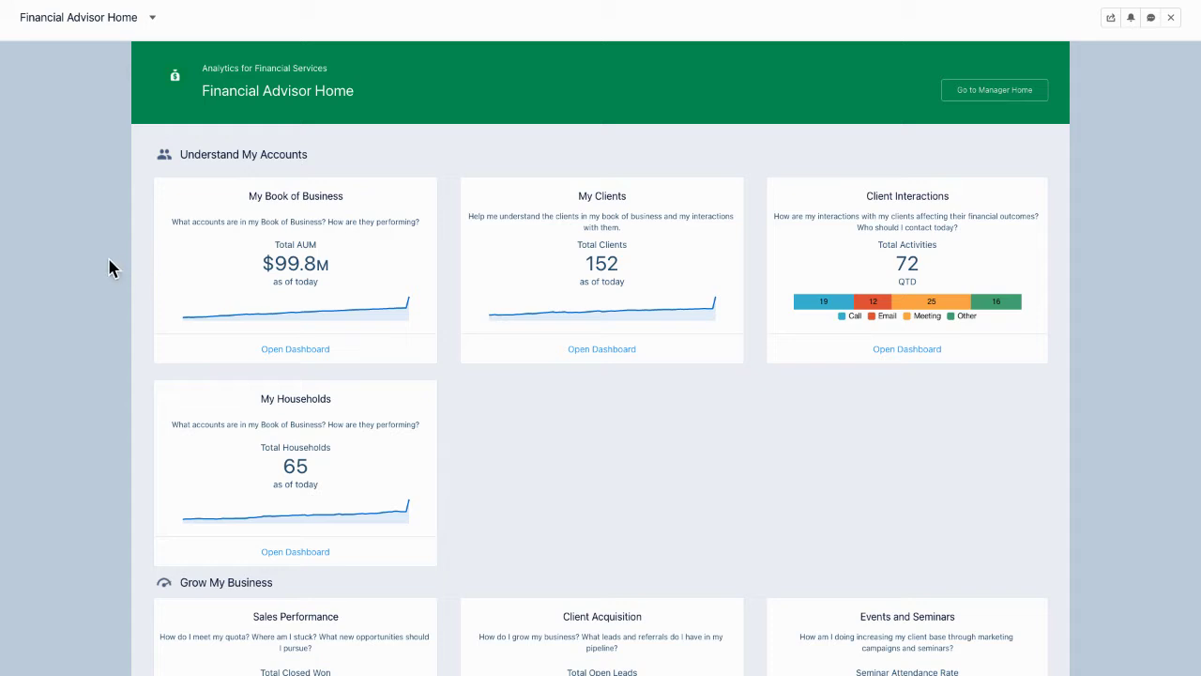
Open the My Book of Business dashboard and view trends for households, total financial accounts, under management, held away and wallet share
{"action": "left_click", "coordinate": [287, 350]}
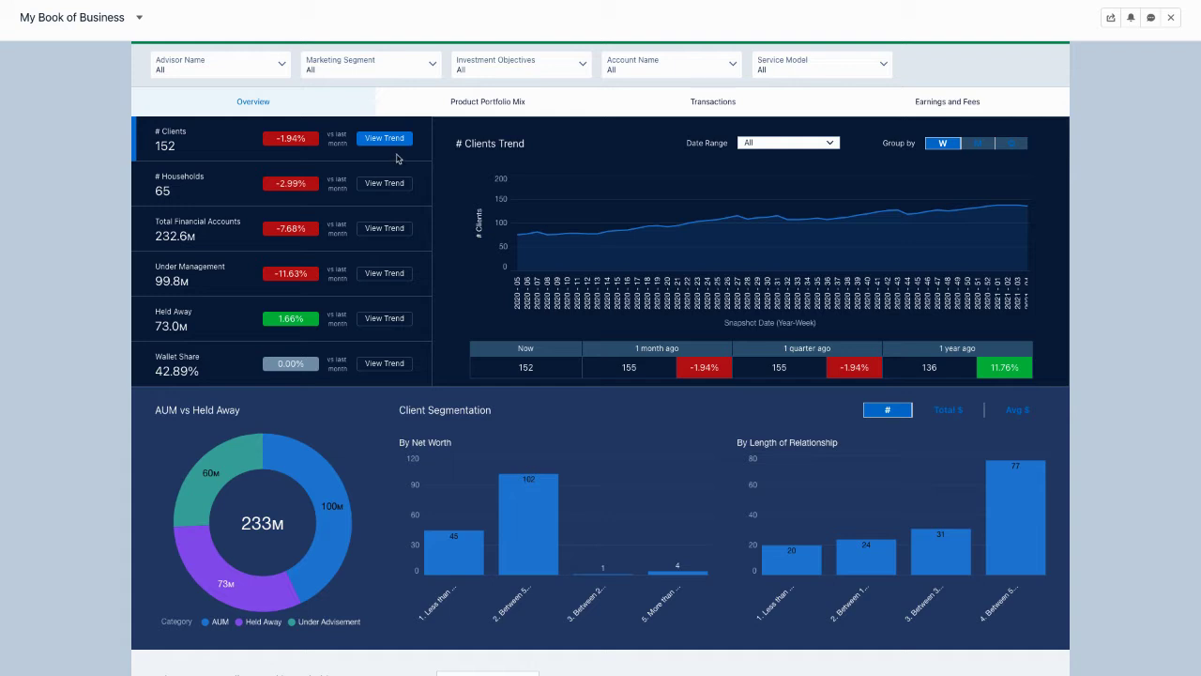
{"action": "left_click", "coordinate": [387, 184]}
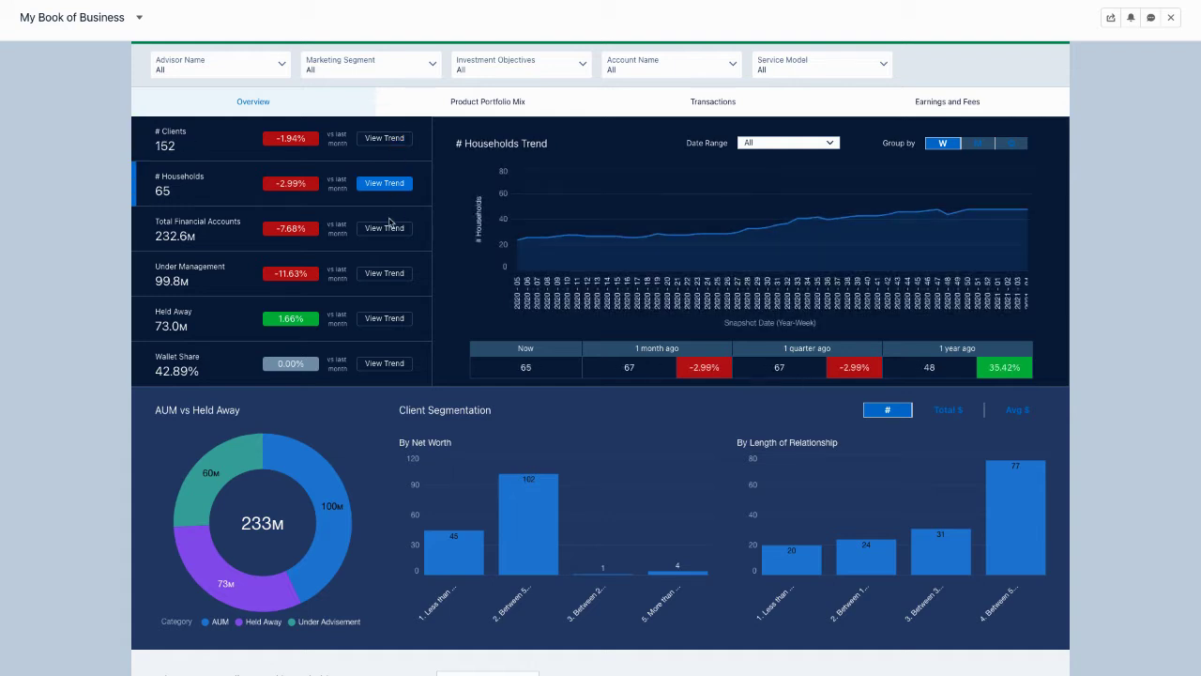
{"action": "left_click", "coordinate": [389, 230]}
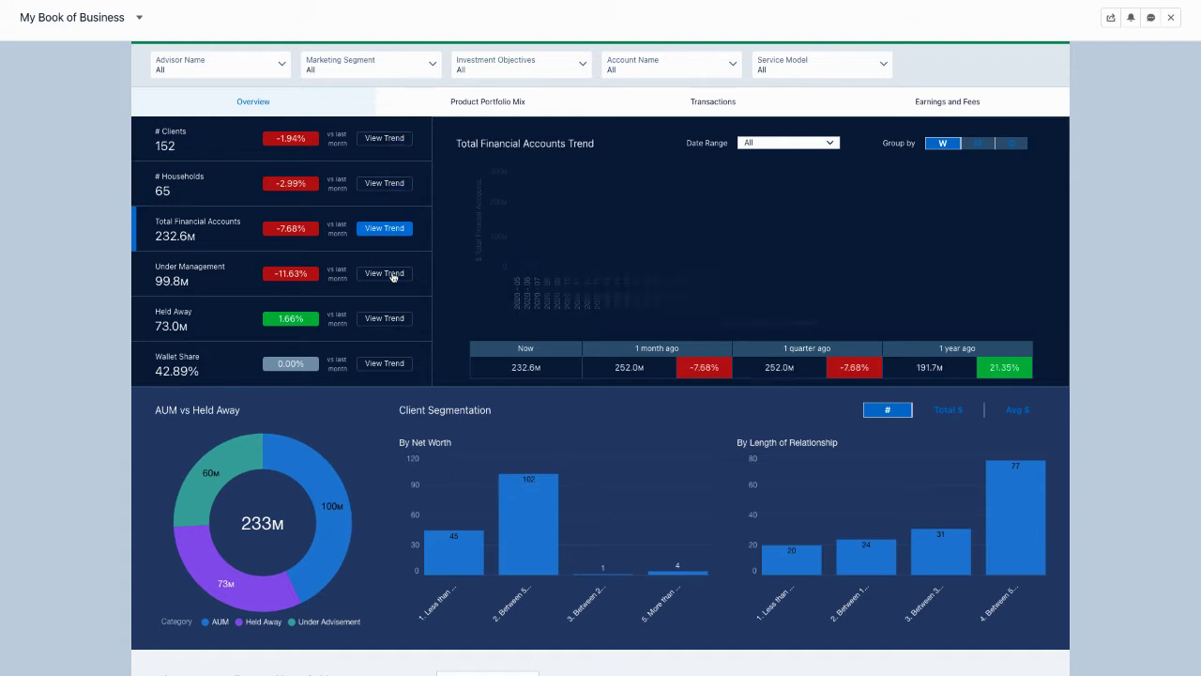
{"action": "left_click", "coordinate": [392, 275]}
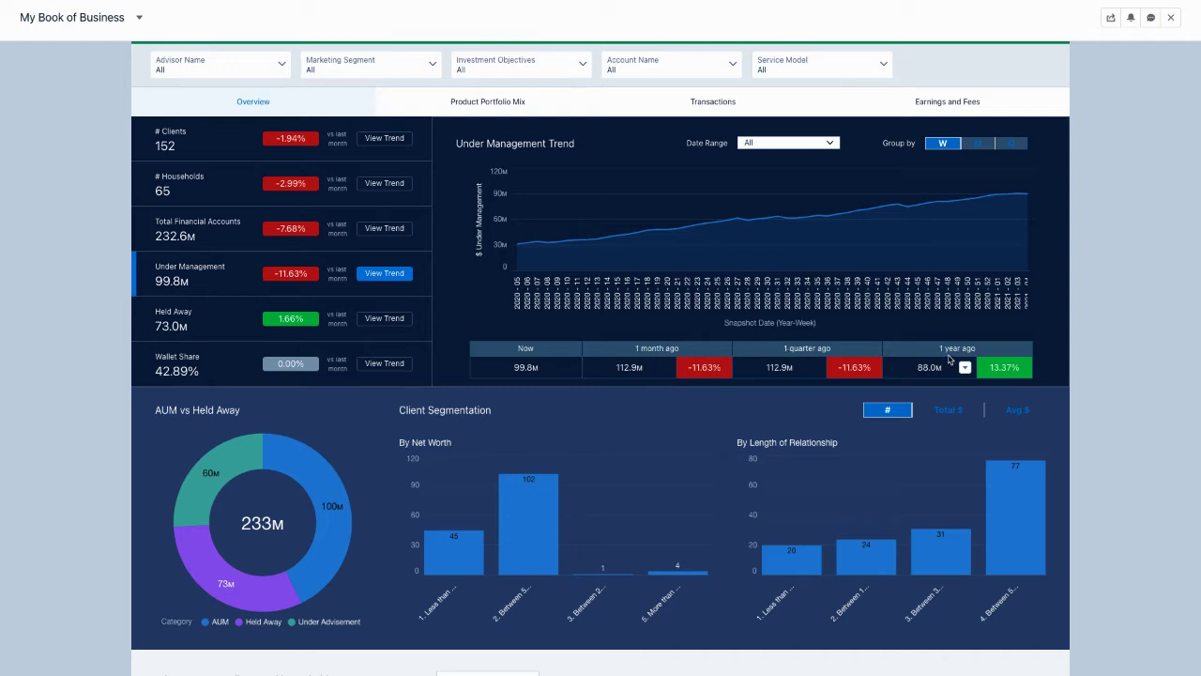
{"action": "left_click", "coordinate": [386, 319]}
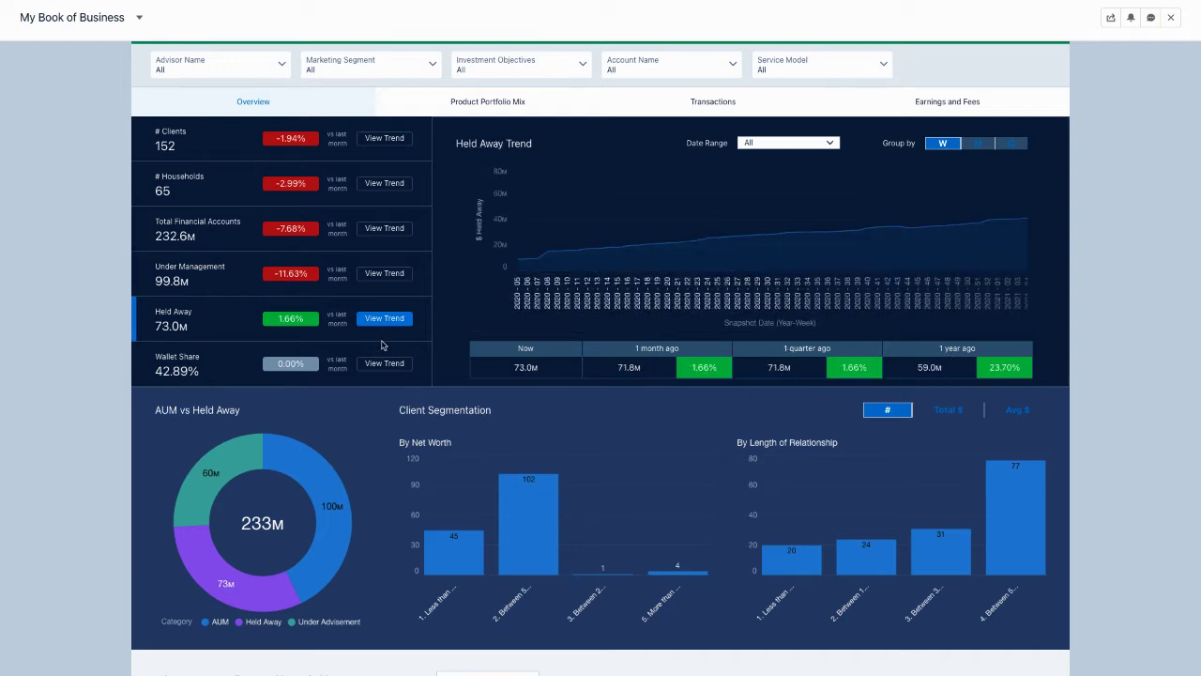
{"action": "left_click", "coordinate": [387, 364]}
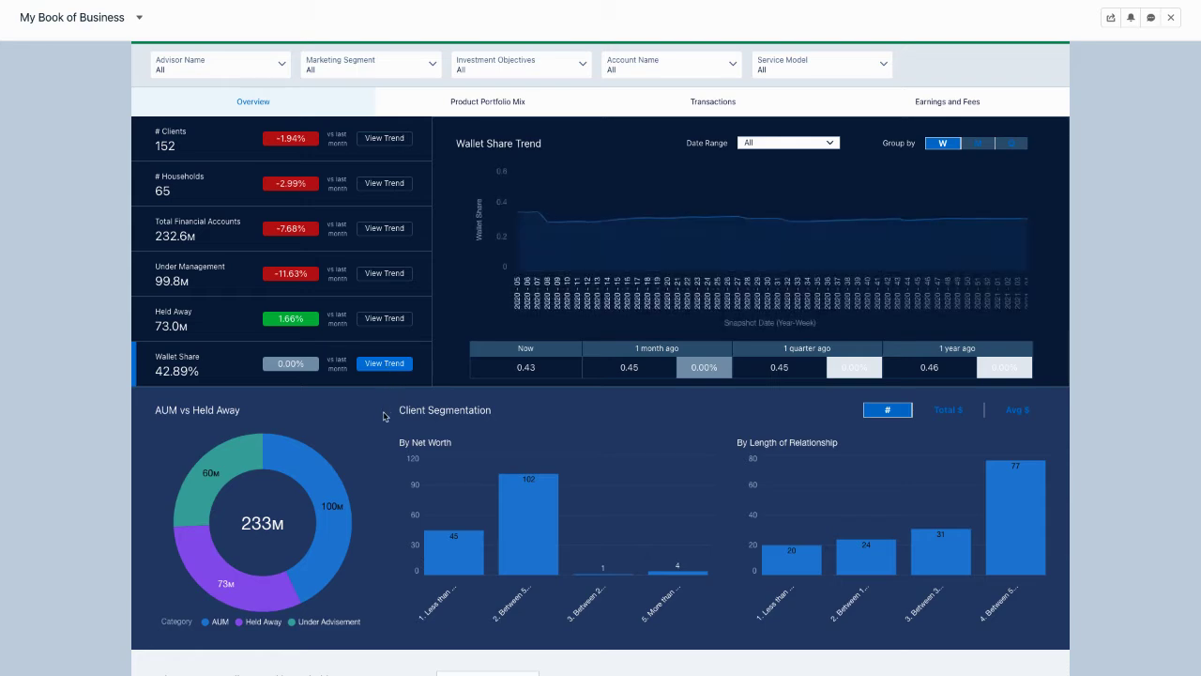
Compare the top clients and households by # Financial Accounts
{"action": "scroll", "coordinate": [383, 415], "scroll_direction": "down", "scroll_amount": 2}
{"action": "scroll", "coordinate": [384, 415], "scroll_direction": "down", "scroll_amount": 2}
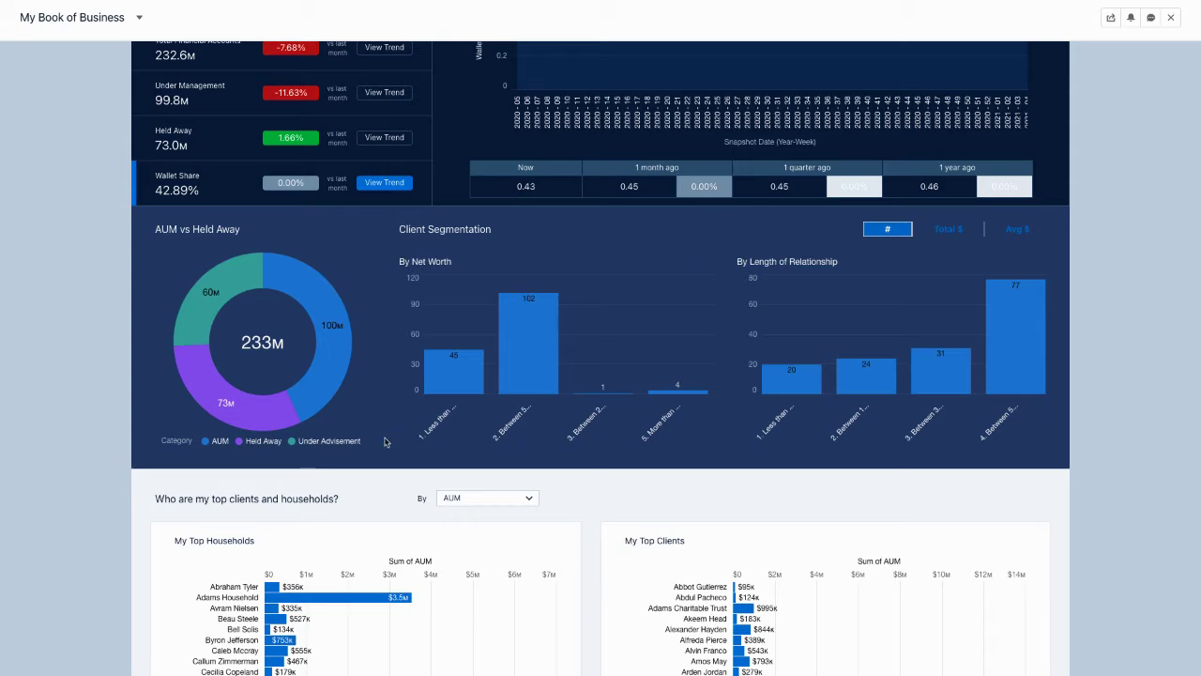
{"action": "scroll", "coordinate": [390, 464], "scroll_direction": "down", "scroll_amount": 2}
{"action": "scroll", "coordinate": [391, 464], "scroll_direction": "down", "scroll_amount": 2}
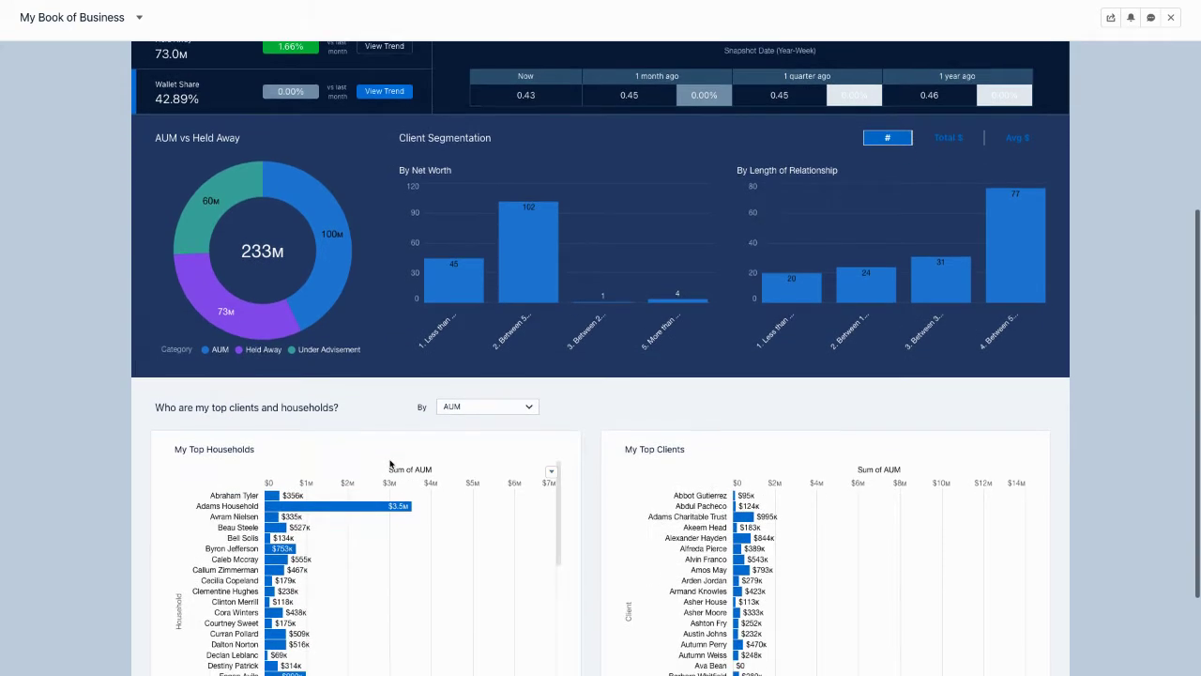
{"action": "scroll", "coordinate": [601, 447], "scroll_direction": "down", "scroll_amount": 3}
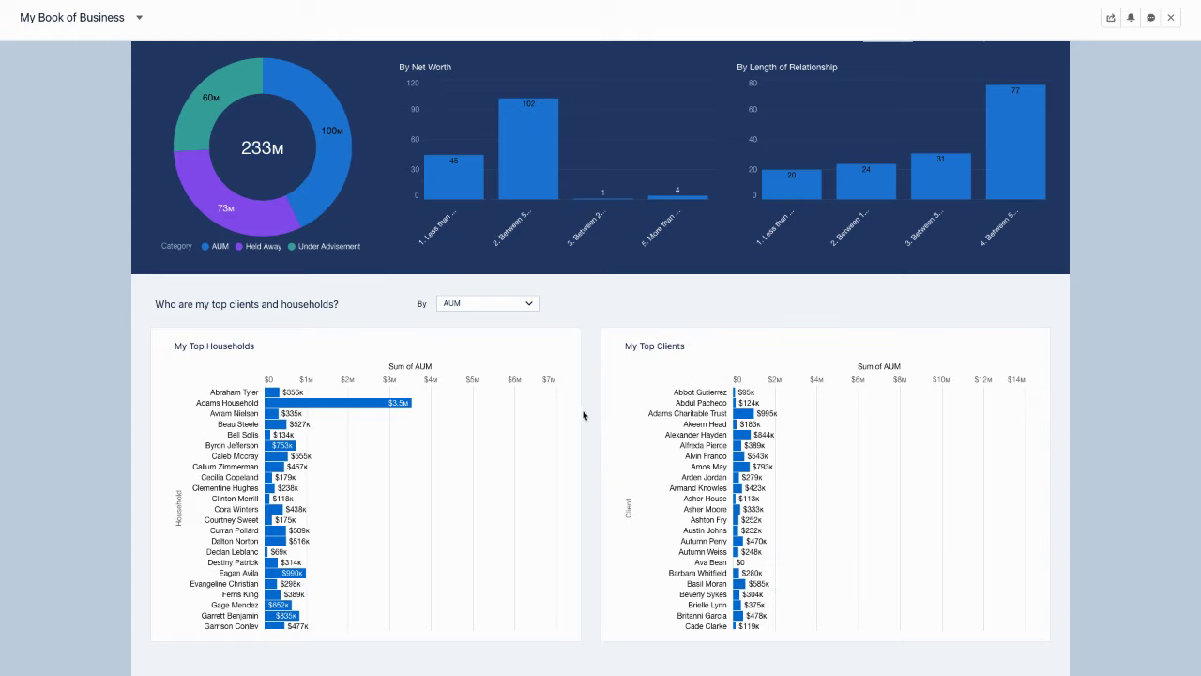
{"action": "left_click", "coordinate": [531, 308]}
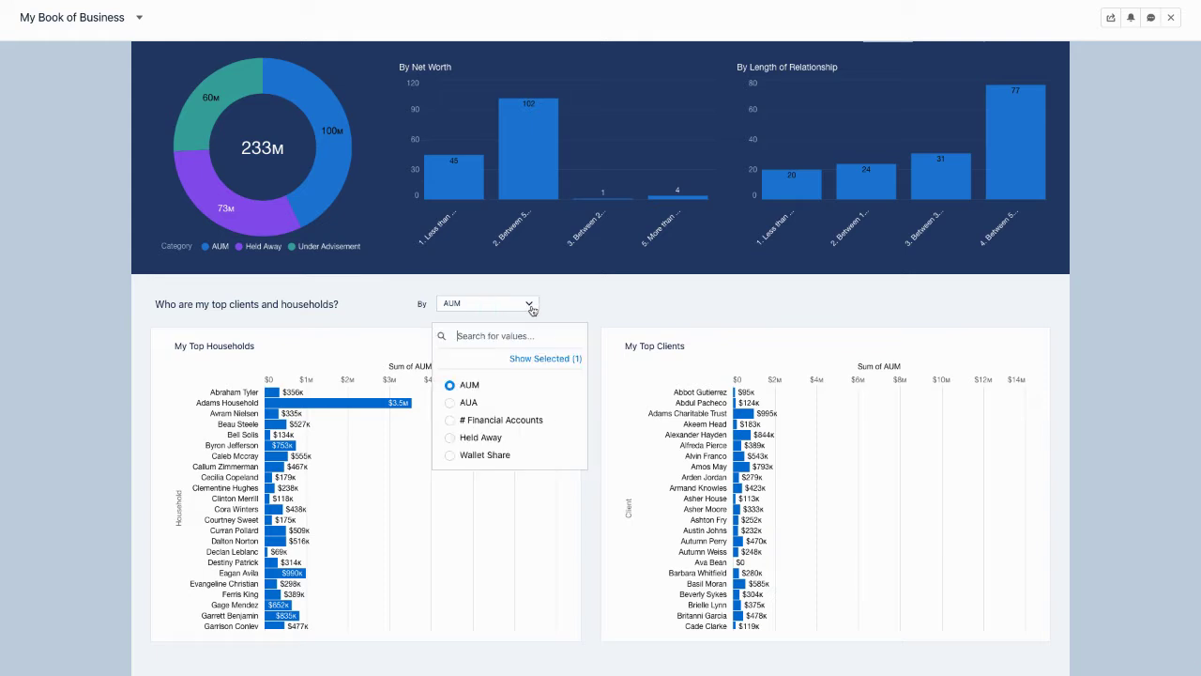
{"action": "left_click", "coordinate": [450, 422]}
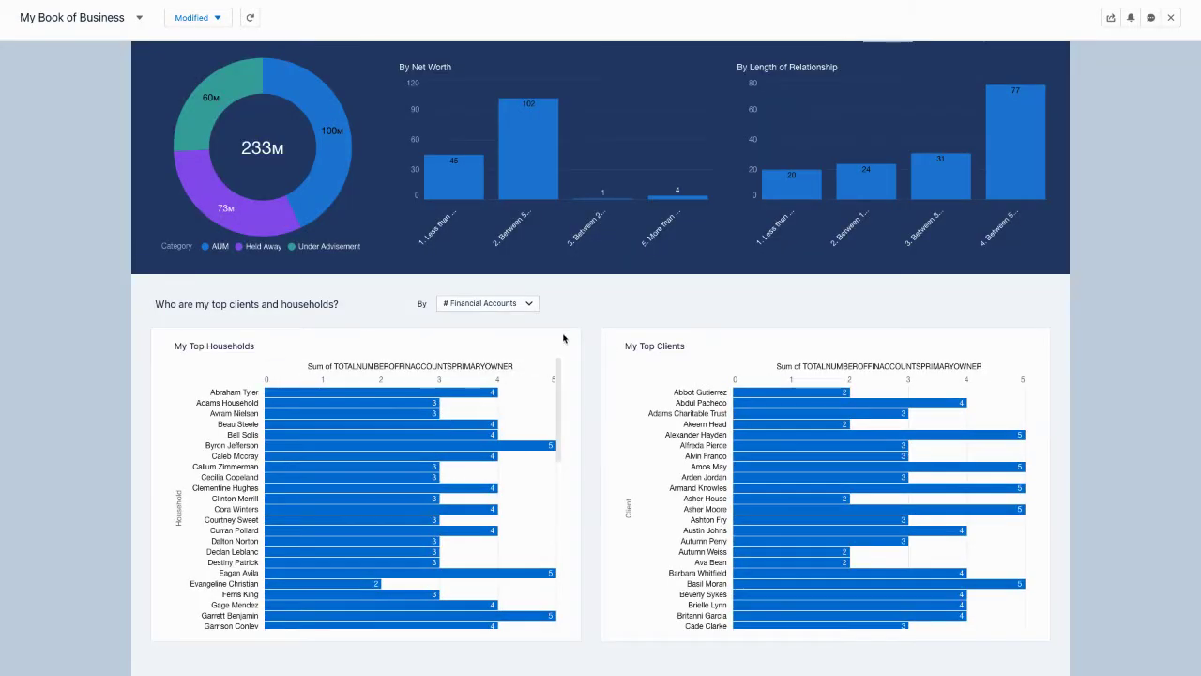
Show the Product Portfolio Mix page and reset the dashboard to its initial view
{"action": "scroll", "coordinate": [576, 330], "scroll_direction": "up", "scroll_amount": 5}
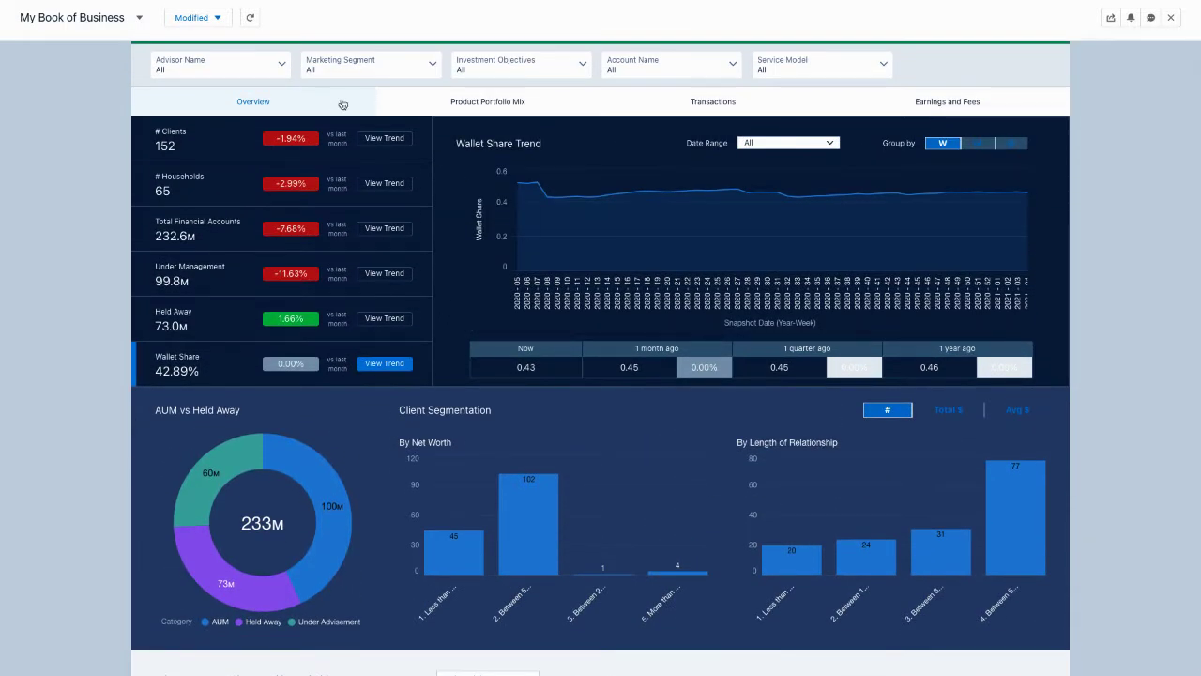
{"action": "left_click", "coordinate": [466, 103]}
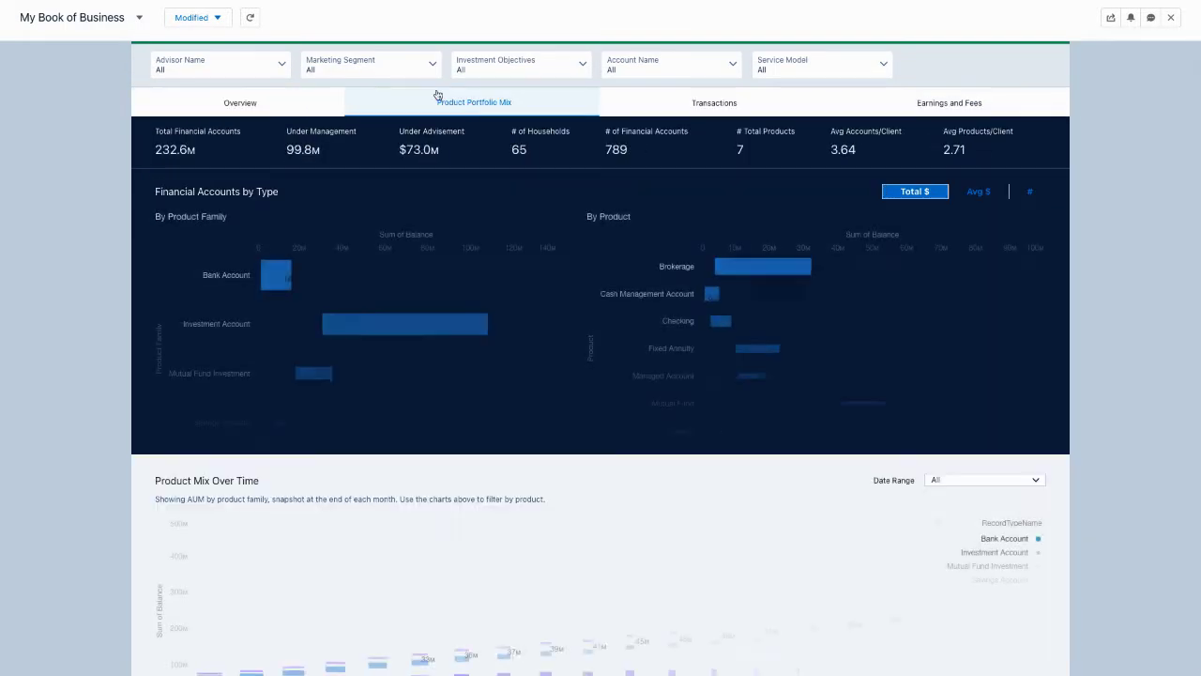
{"action": "left_click", "coordinate": [250, 18]}
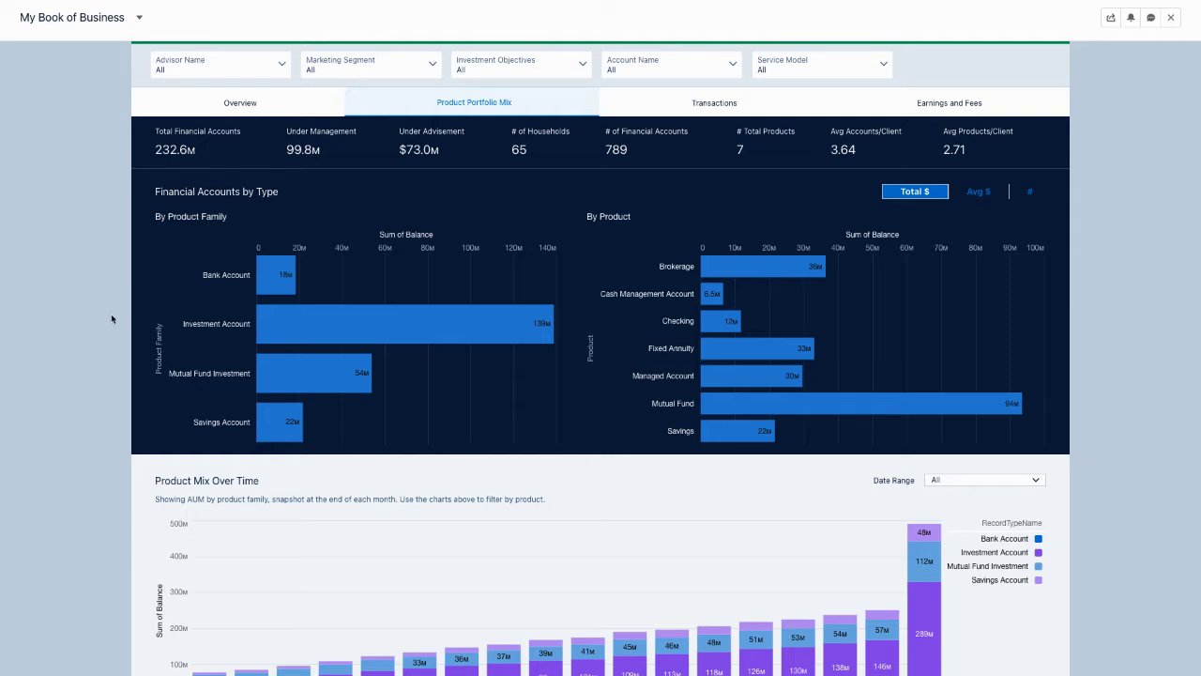
Filter the portfolio by the Investment Account product family and the Mutual Fund product, and review the product mix over time
{"action": "left_click", "coordinate": [314, 335]}
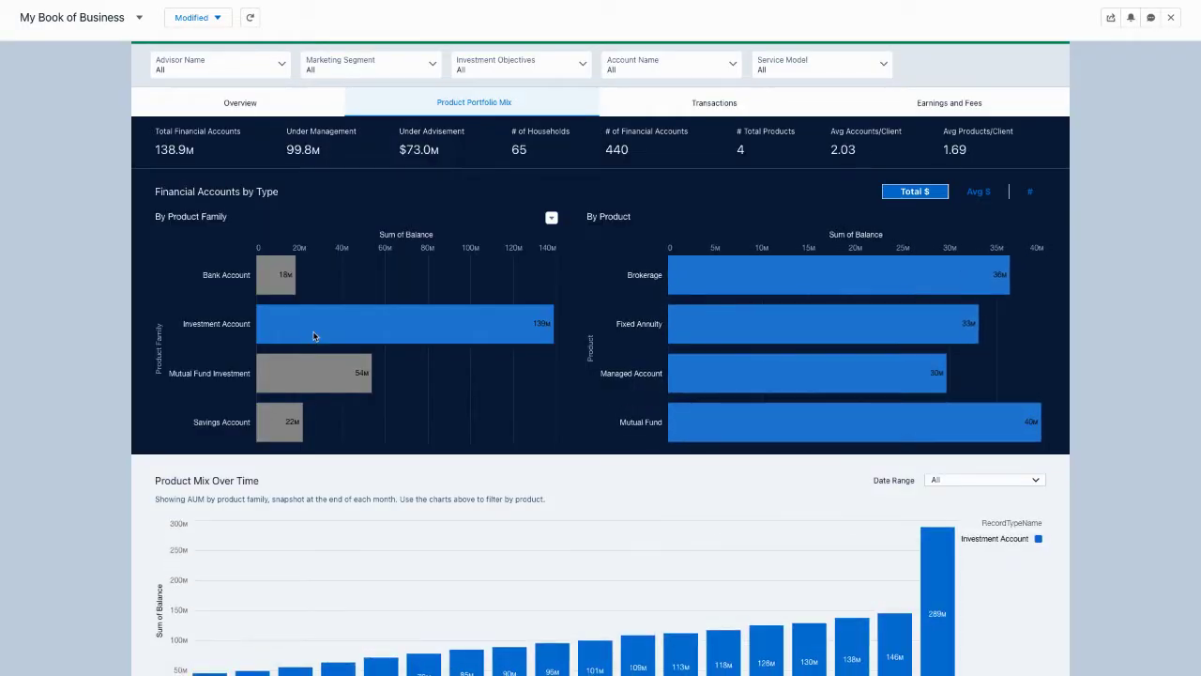
{"action": "scroll", "coordinate": [563, 482], "scroll_direction": "down", "scroll_amount": 1}
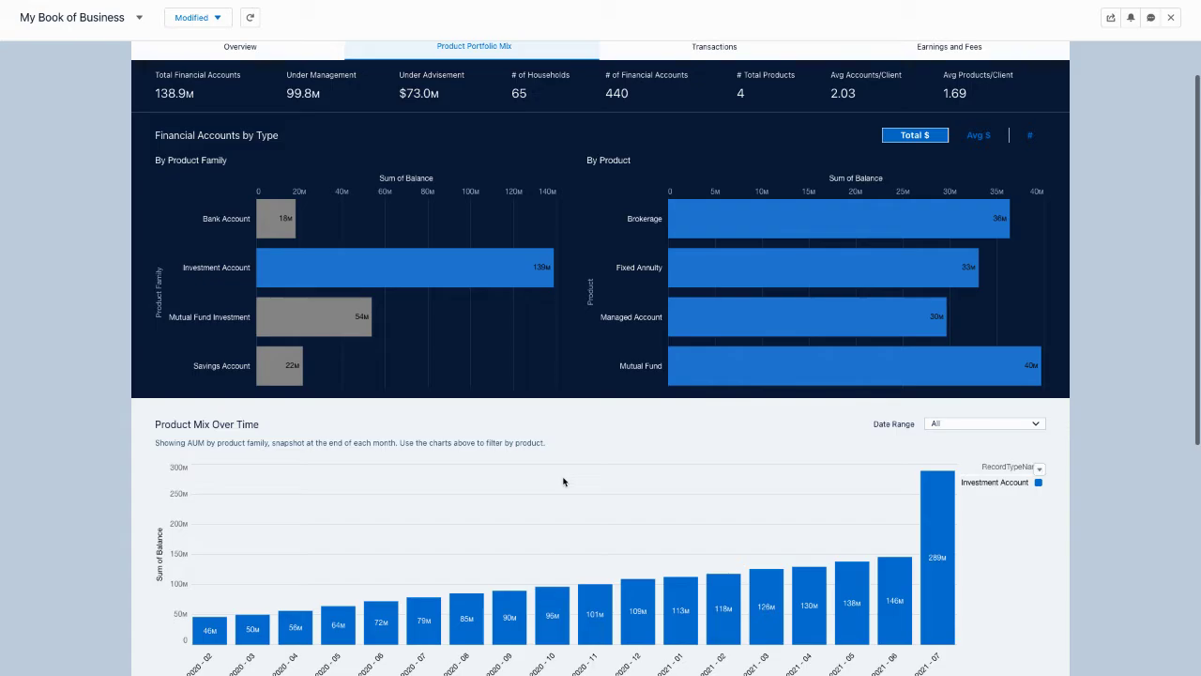
{"action": "left_click", "coordinate": [705, 365]}
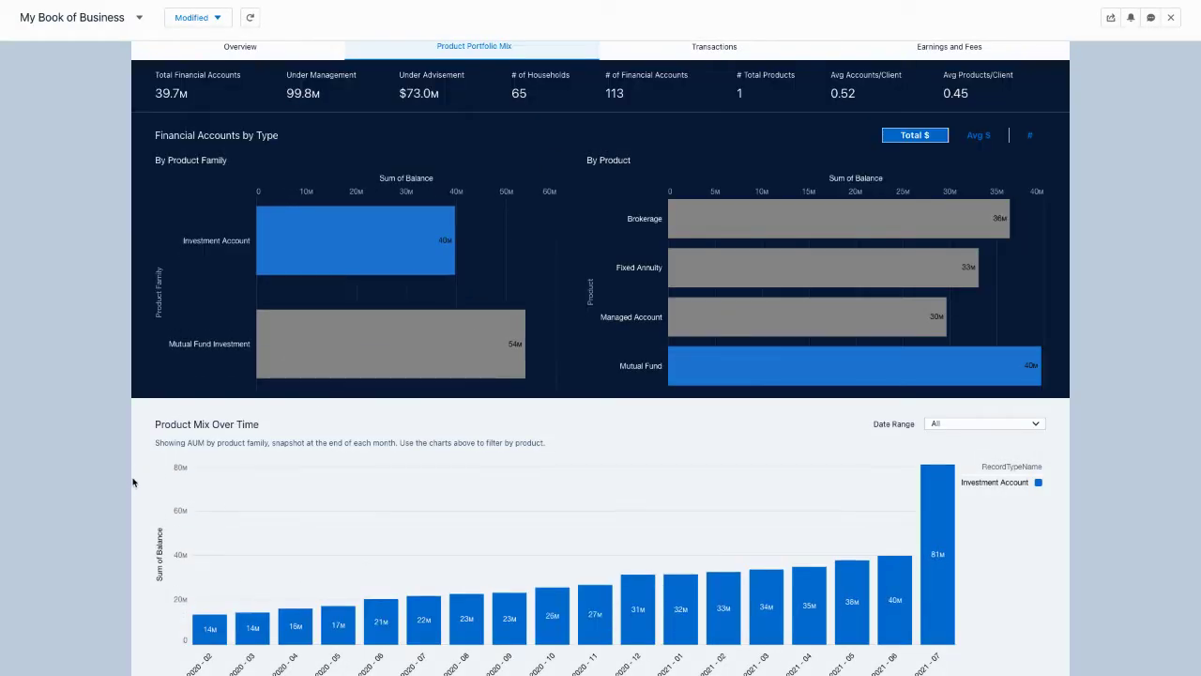
{"action": "scroll", "coordinate": [132, 483], "scroll_direction": "down", "scroll_amount": 3}
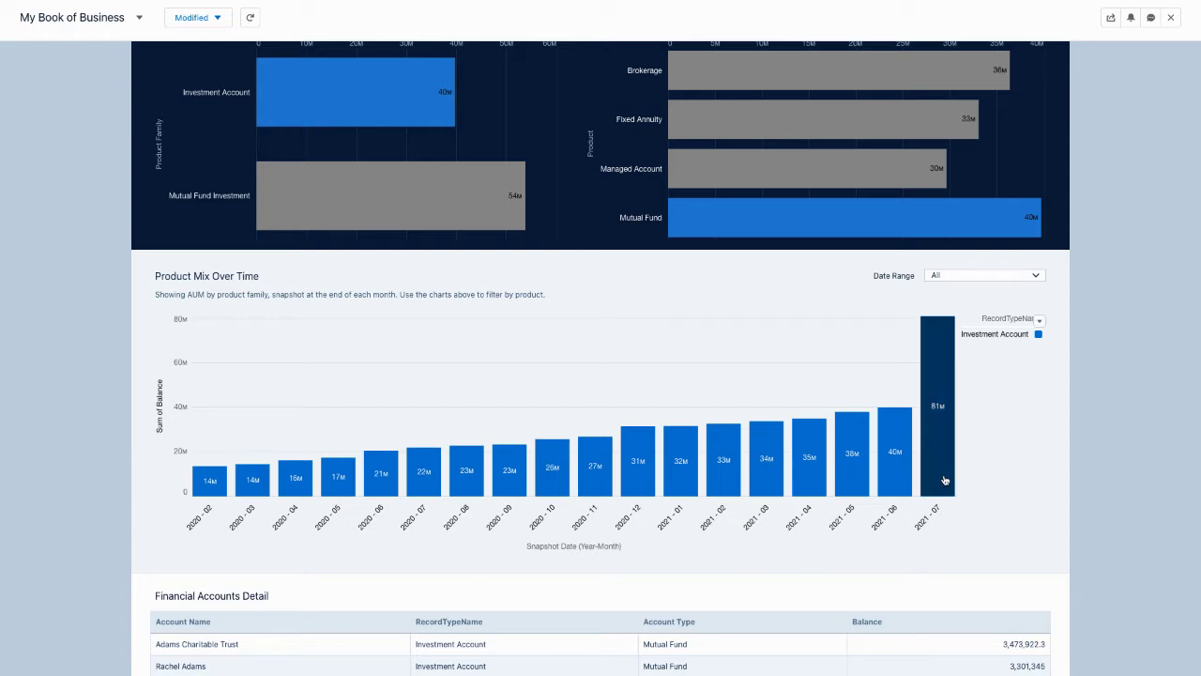
{"action": "scroll", "coordinate": [1000, 523], "scroll_direction": "up", "scroll_amount": 3}
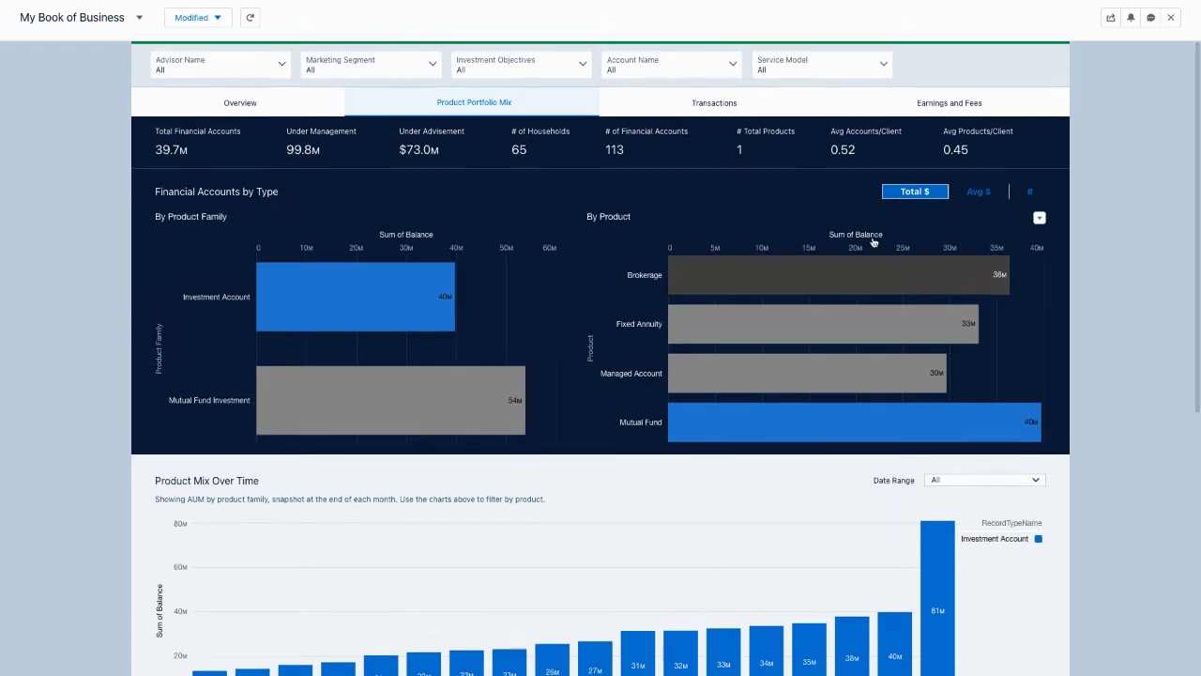
Review the Transactions page, including deposits and withdrawals over time and clients with large deposits and withdrawals
{"action": "left_click", "coordinate": [721, 106]}
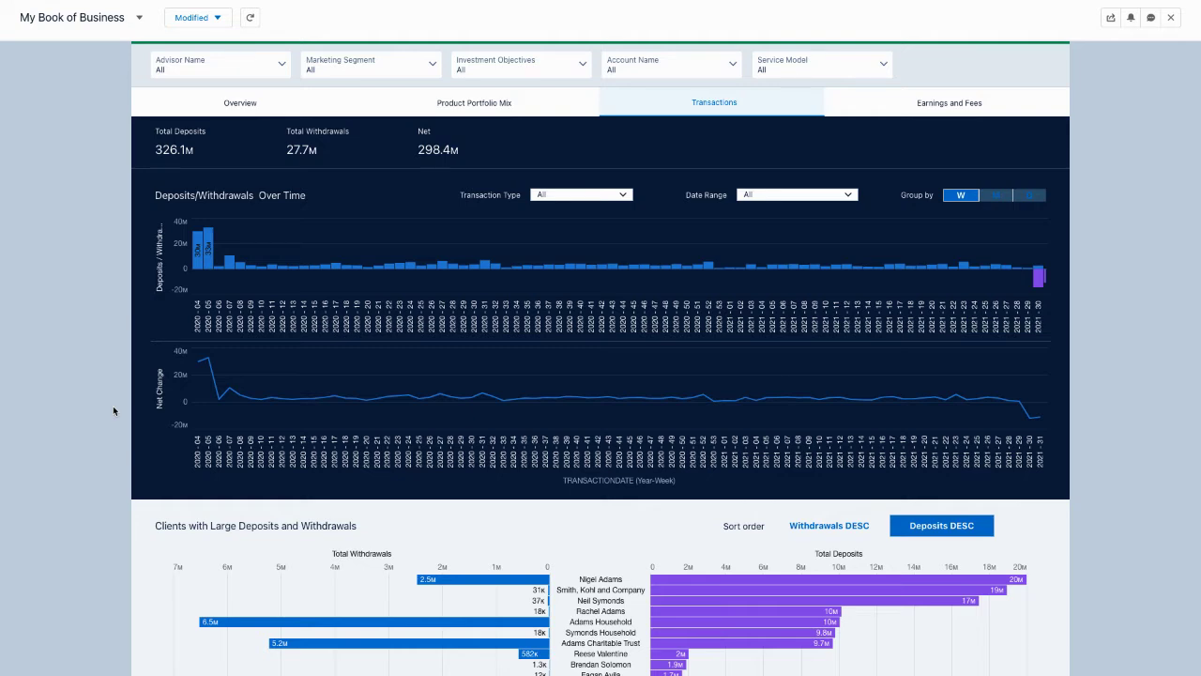
{"action": "scroll", "coordinate": [113, 405], "scroll_direction": "down", "scroll_amount": 3}
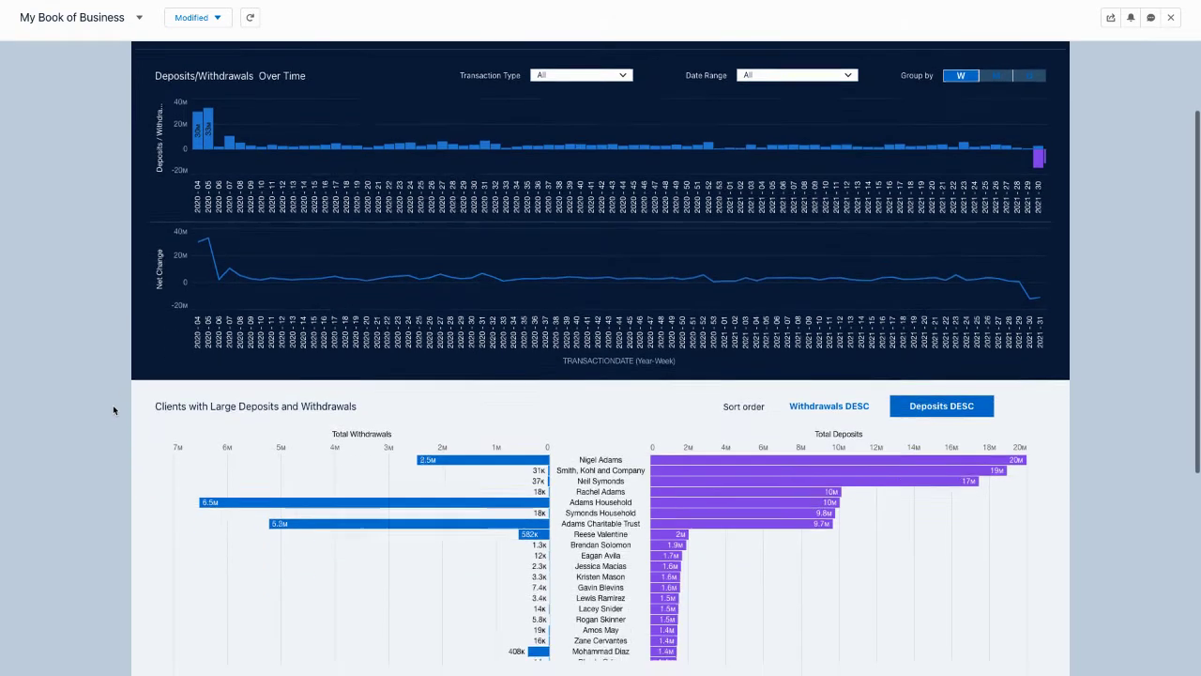
{"action": "scroll", "coordinate": [114, 409], "scroll_direction": "down", "scroll_amount": 3}
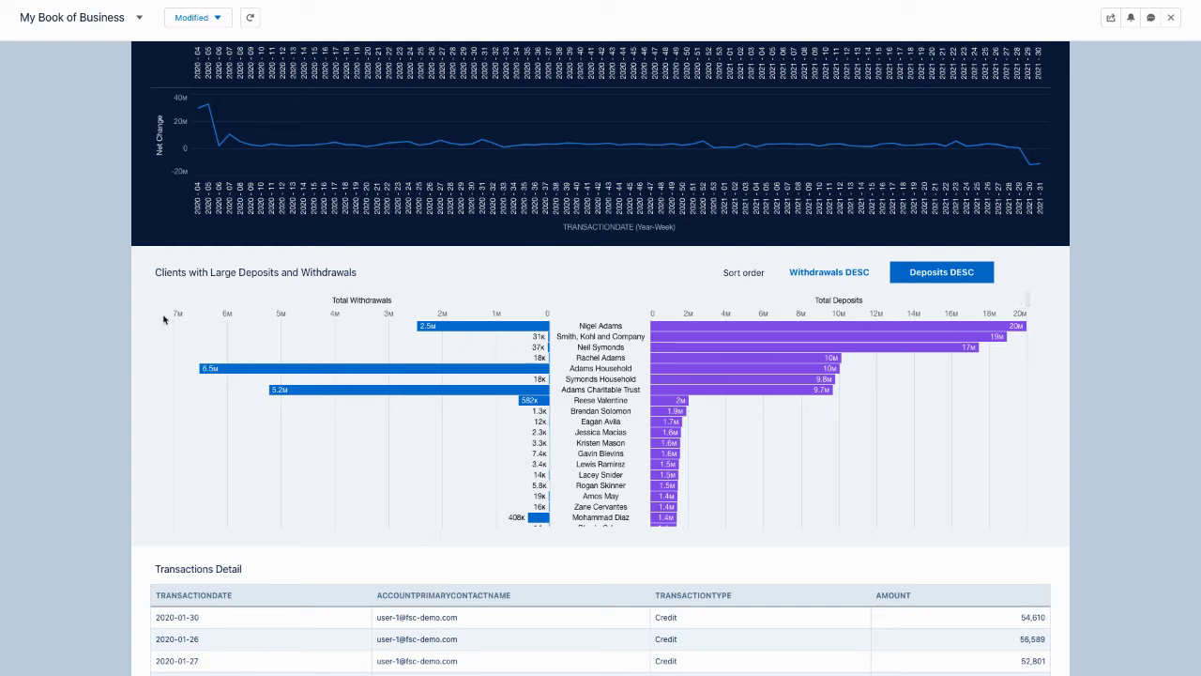
{"action": "scroll", "coordinate": [112, 333], "scroll_direction": "up", "scroll_amount": 3}
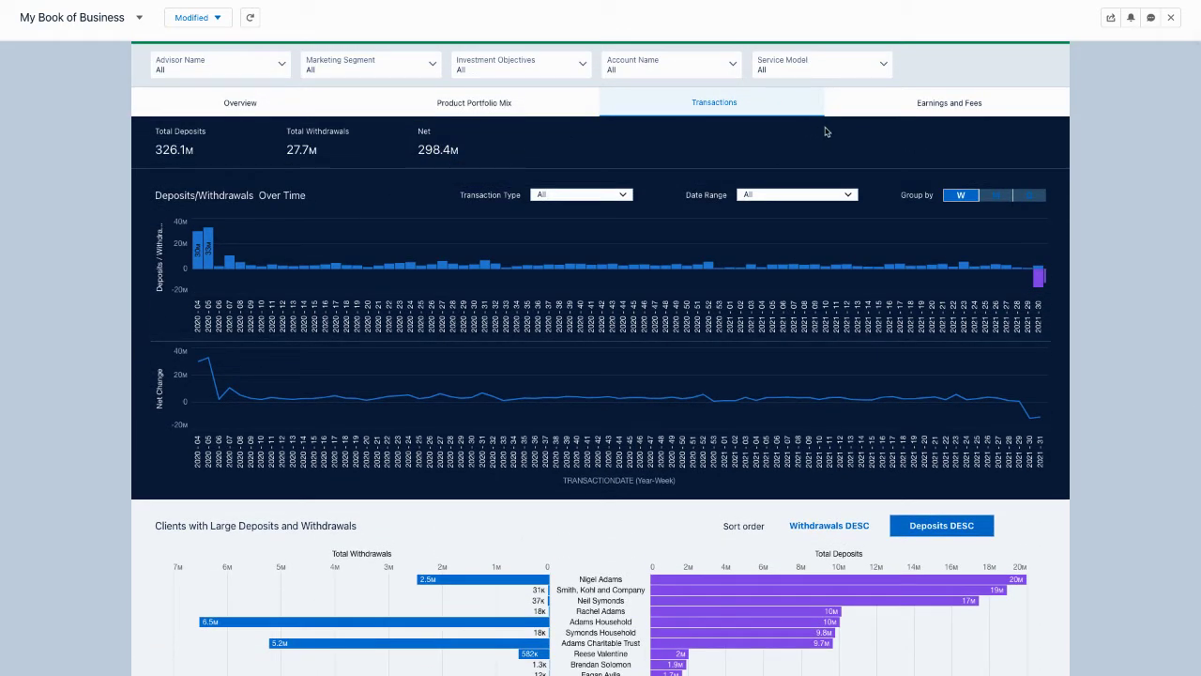
Review the Earnings and Fees page, covering earnings by product, earnings over time and the detail table
{"action": "left_click", "coordinate": [902, 102]}
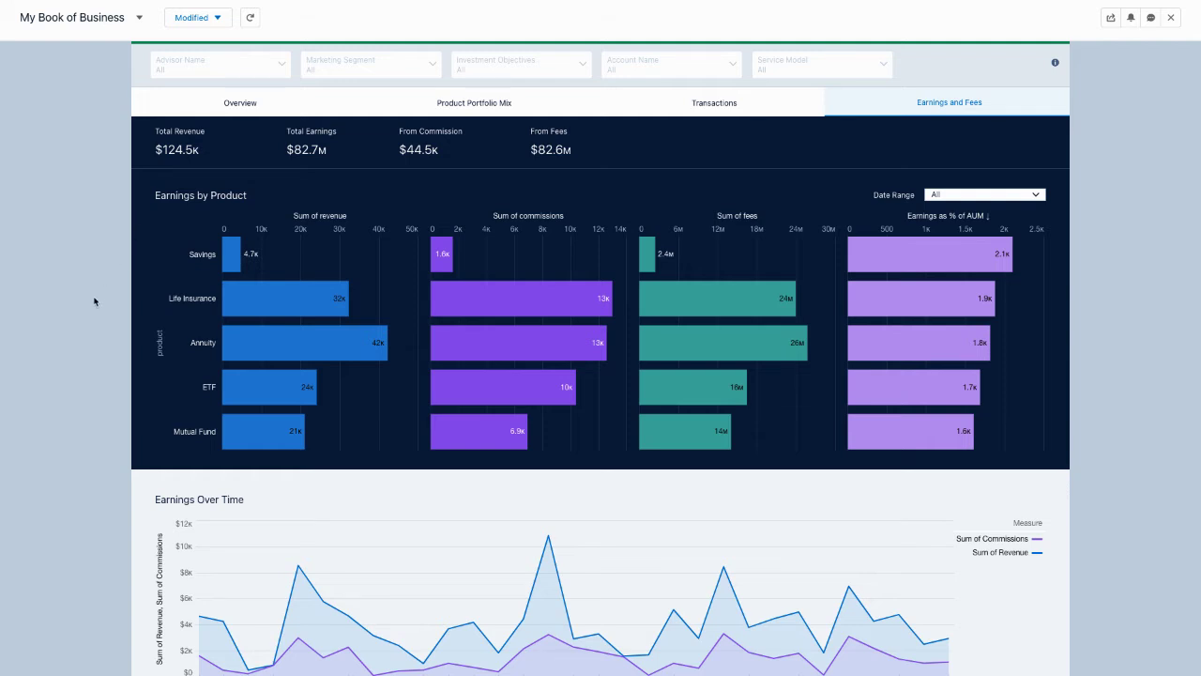
{"action": "scroll", "coordinate": [94, 302], "scroll_direction": "down", "scroll_amount": 1}
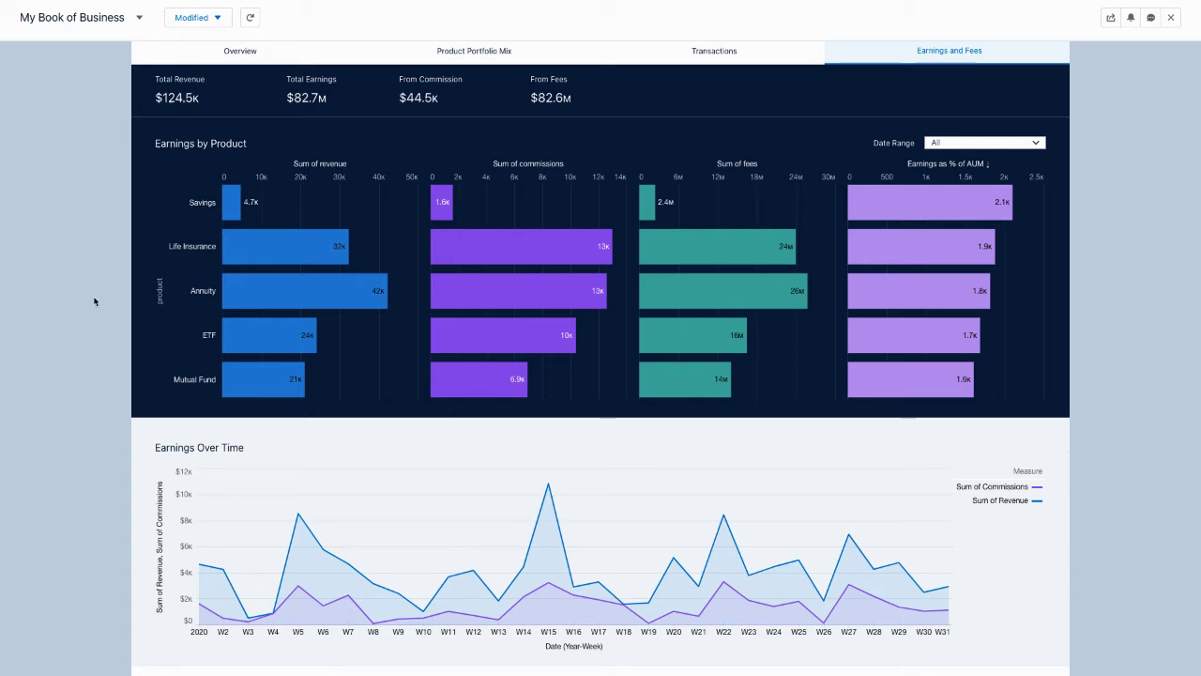
{"action": "scroll", "coordinate": [94, 301], "scroll_direction": "down", "scroll_amount": 3}
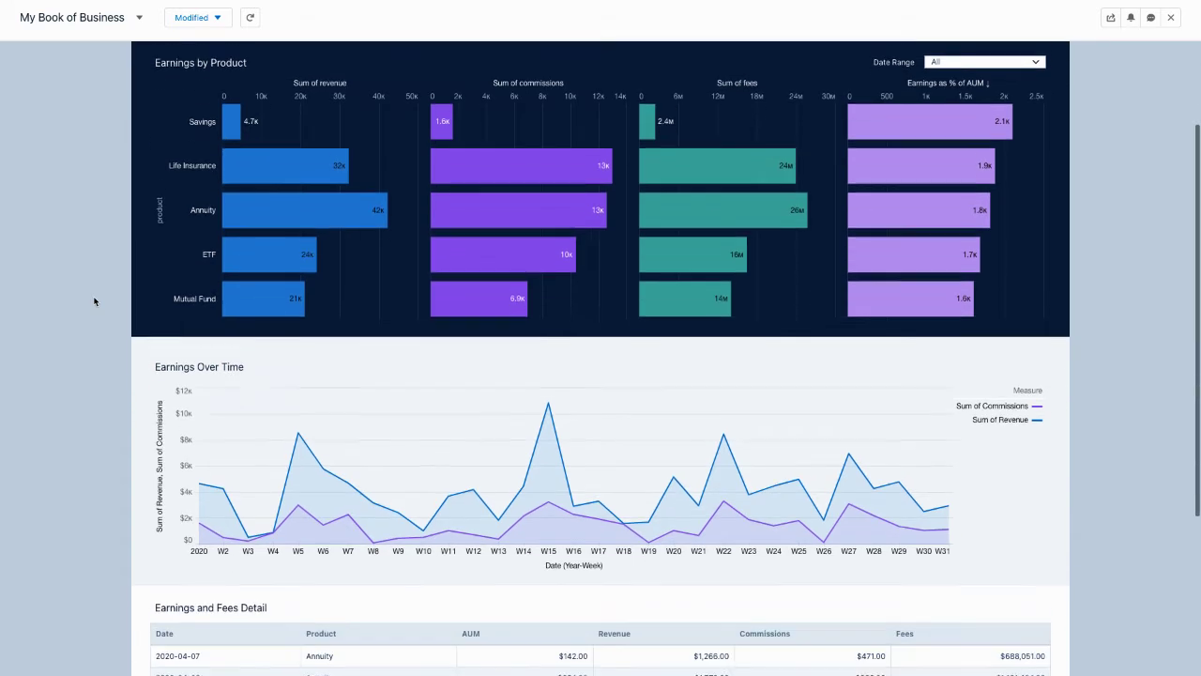
{"action": "scroll", "coordinate": [94, 301], "scroll_direction": "down", "scroll_amount": 1}
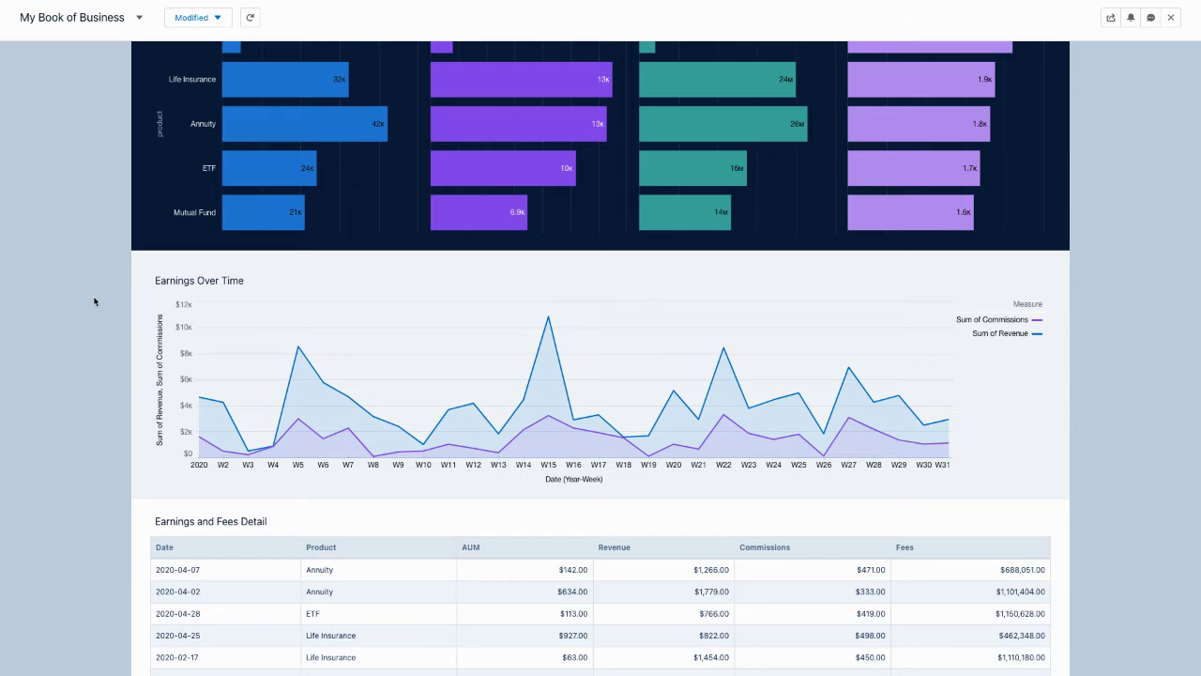
{"action": "scroll", "coordinate": [94, 301], "scroll_direction": "up", "scroll_amount": 4}
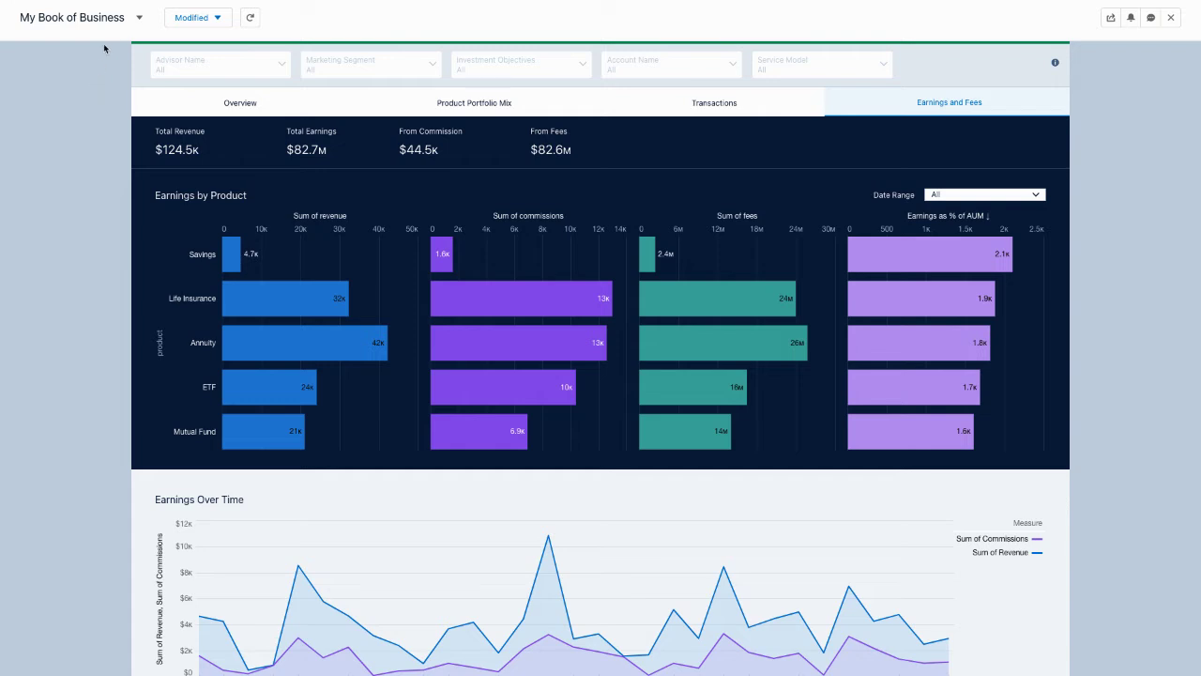
Switch to the My Clients dashboard and inspect the available Withdrew Funds amounts for clients at risk of attrition
{"action": "left_click", "coordinate": [140, 18]}
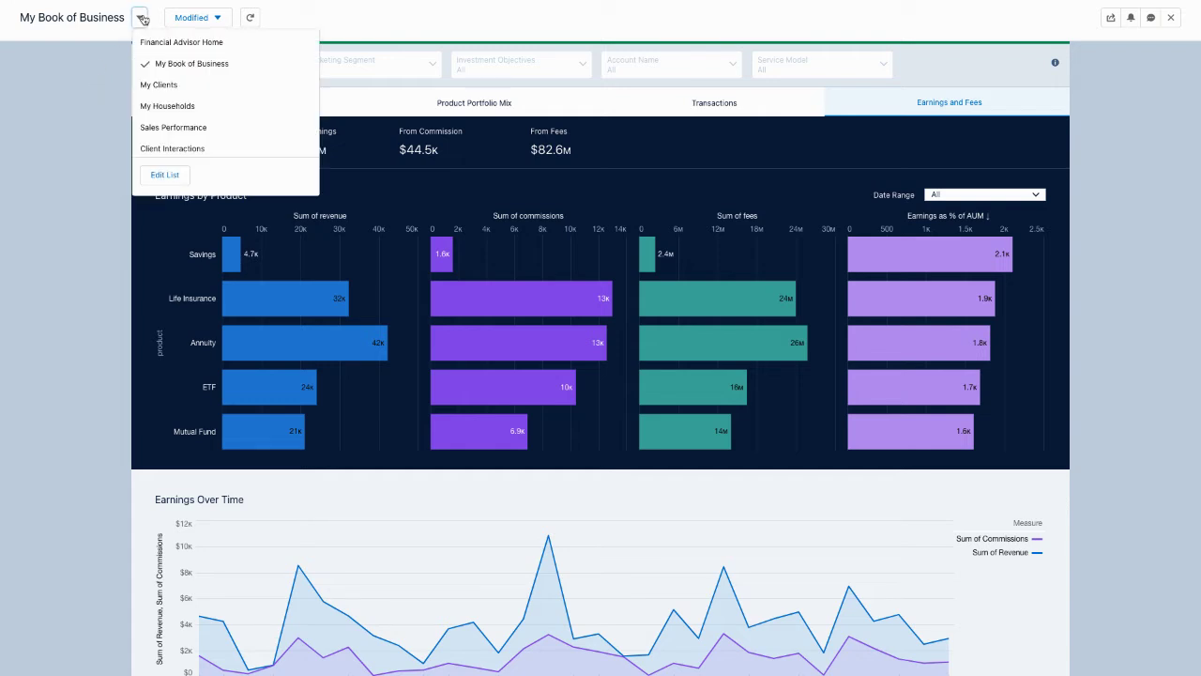
{"action": "left_click", "coordinate": [165, 85]}
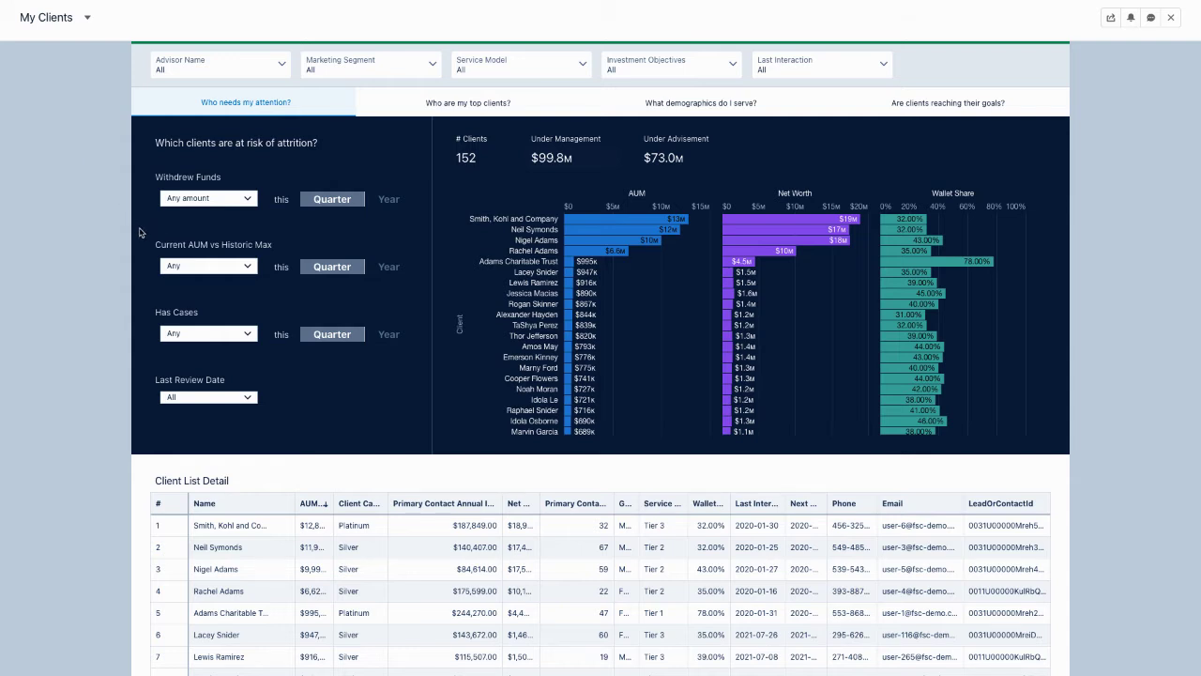
{"action": "left_click", "coordinate": [173, 202]}
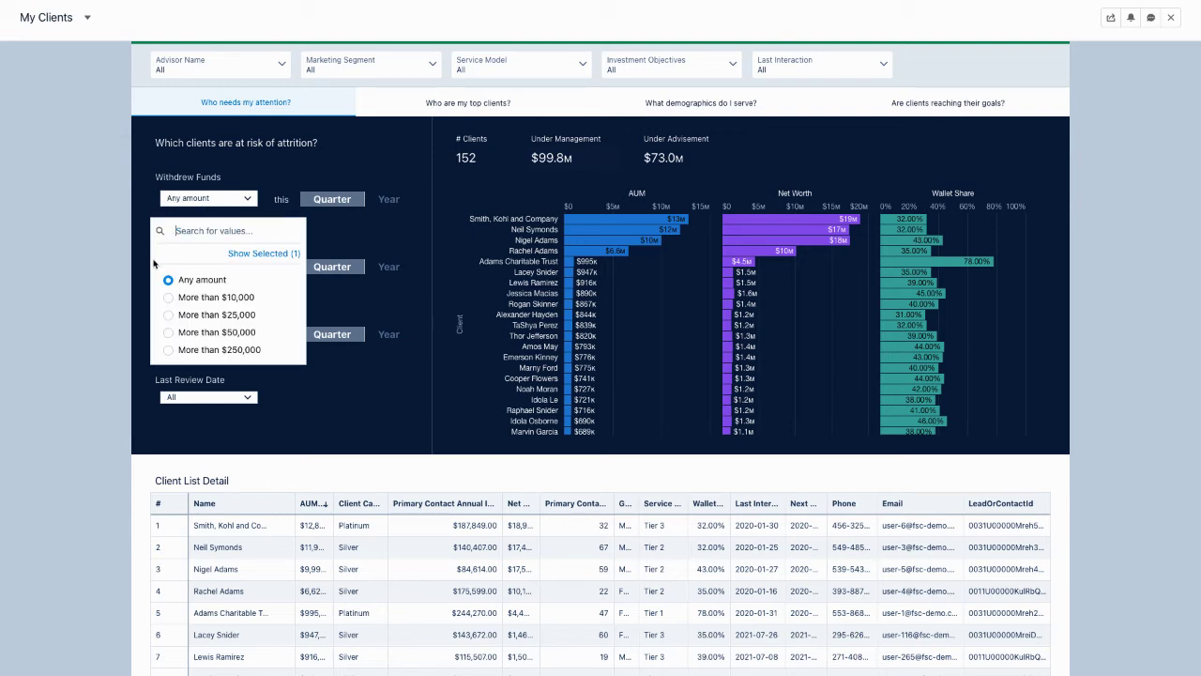
{"action": "left_click", "coordinate": [108, 273]}
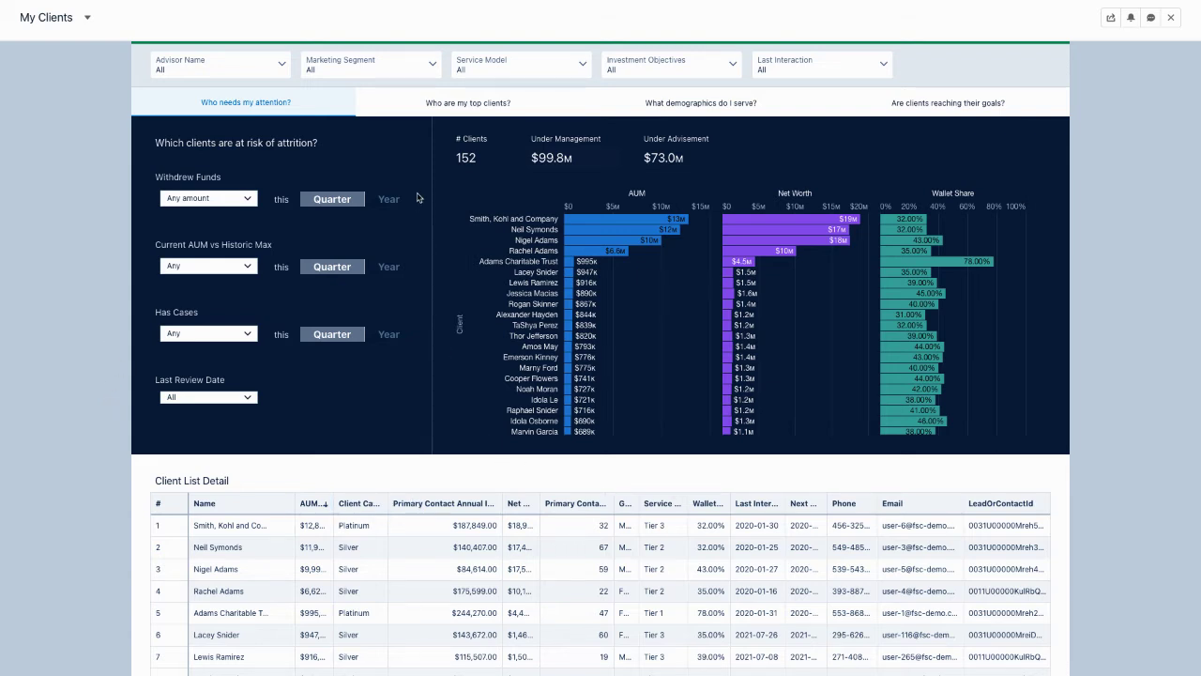
View the top clients page, and examine the client demographics by net worth, relationship length, category and location
{"action": "left_click", "coordinate": [437, 107]}
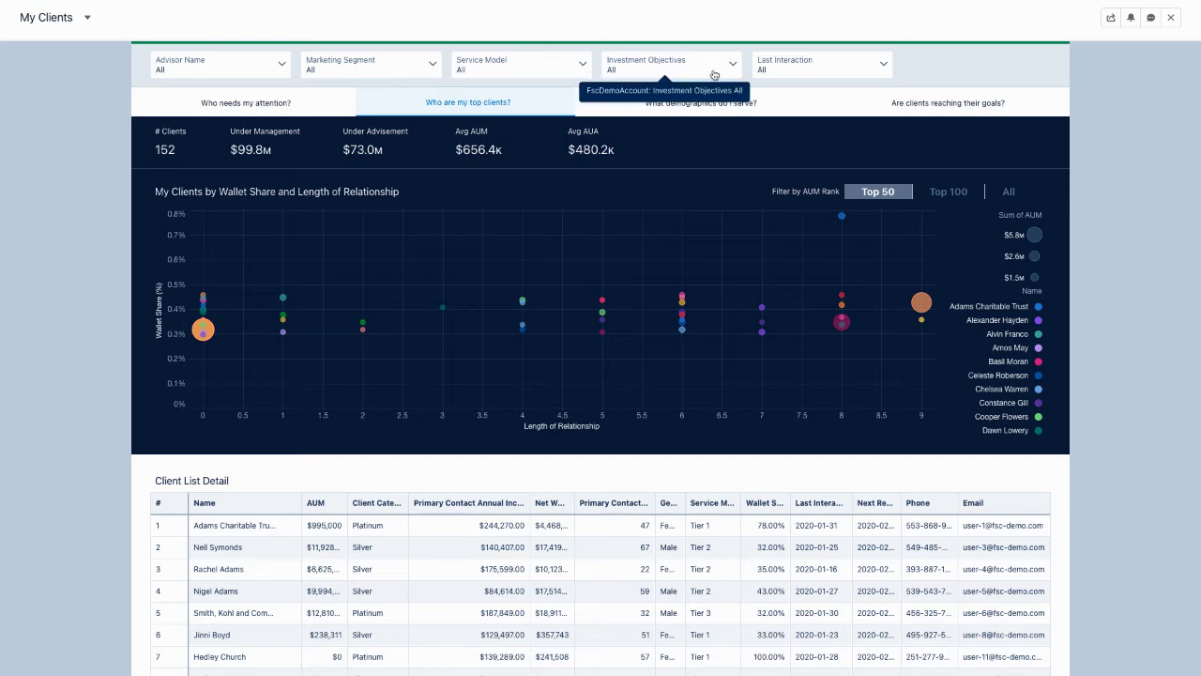
{"action": "left_click", "coordinate": [704, 102]}
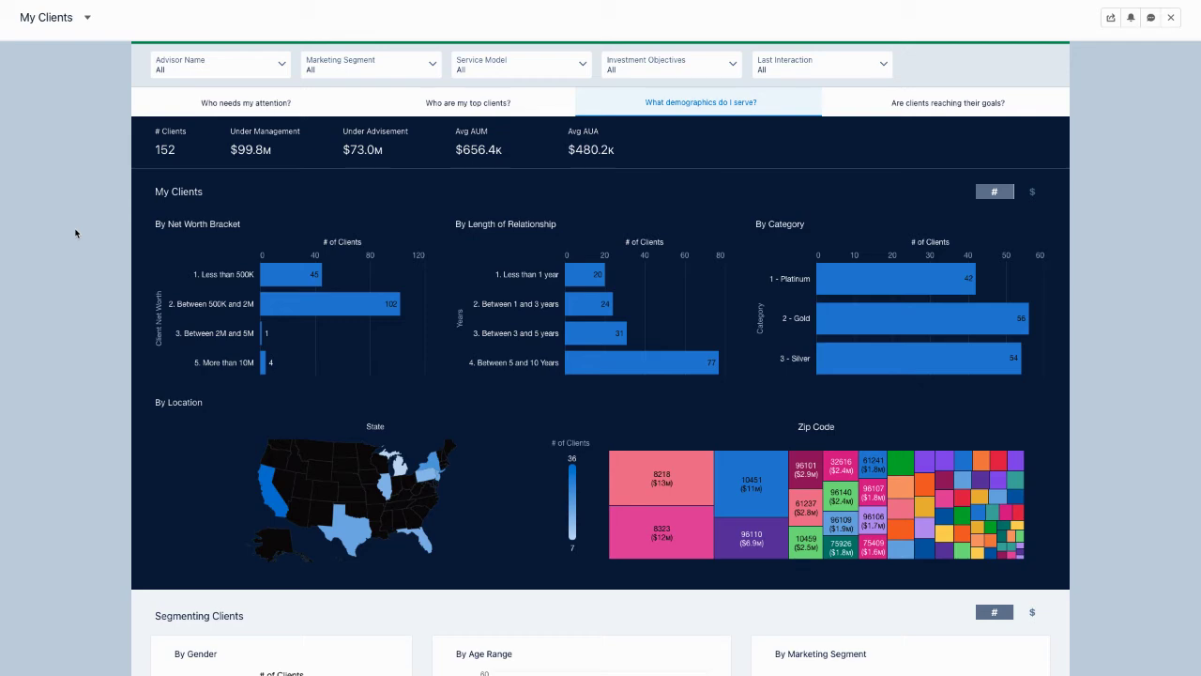
{"action": "scroll", "coordinate": [108, 278], "scroll_direction": "down", "scroll_amount": 1}
{"action": "scroll", "coordinate": [107, 275], "scroll_direction": "down", "scroll_amount": 1}
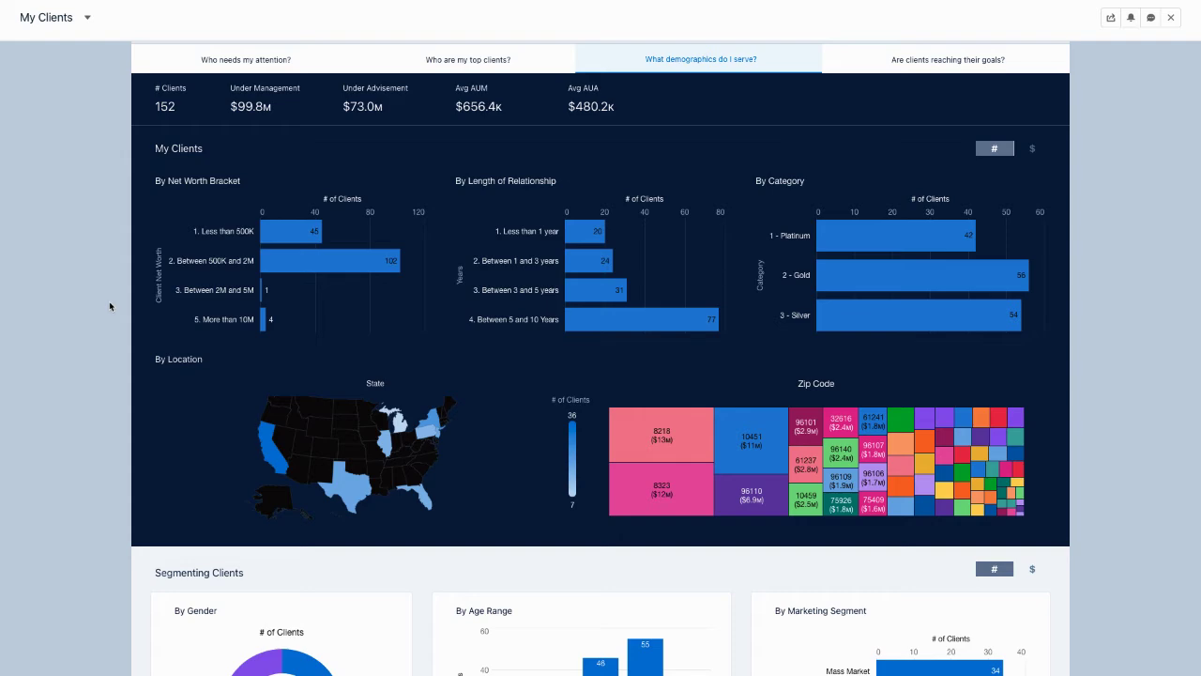
Examine how clients are segmented by gender, age range and marketing segment, along with the client list detail
{"action": "scroll", "coordinate": [118, 355], "scroll_direction": "down", "scroll_amount": 2}
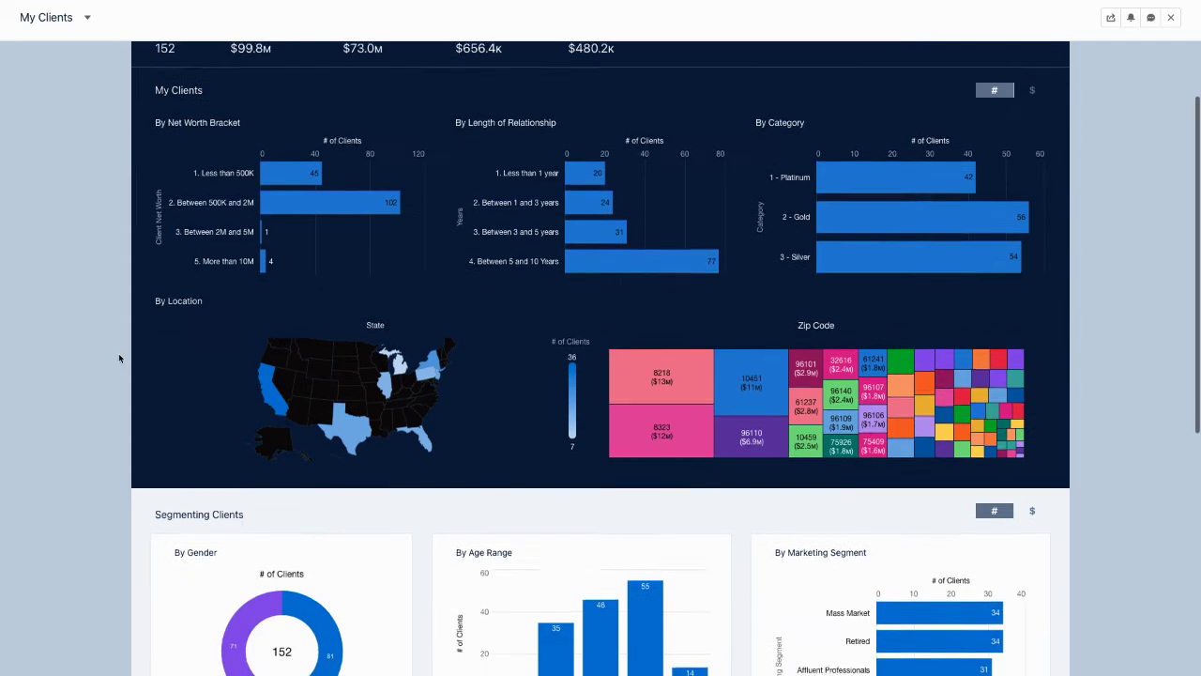
{"action": "scroll", "coordinate": [118, 357], "scroll_direction": "down", "scroll_amount": 1}
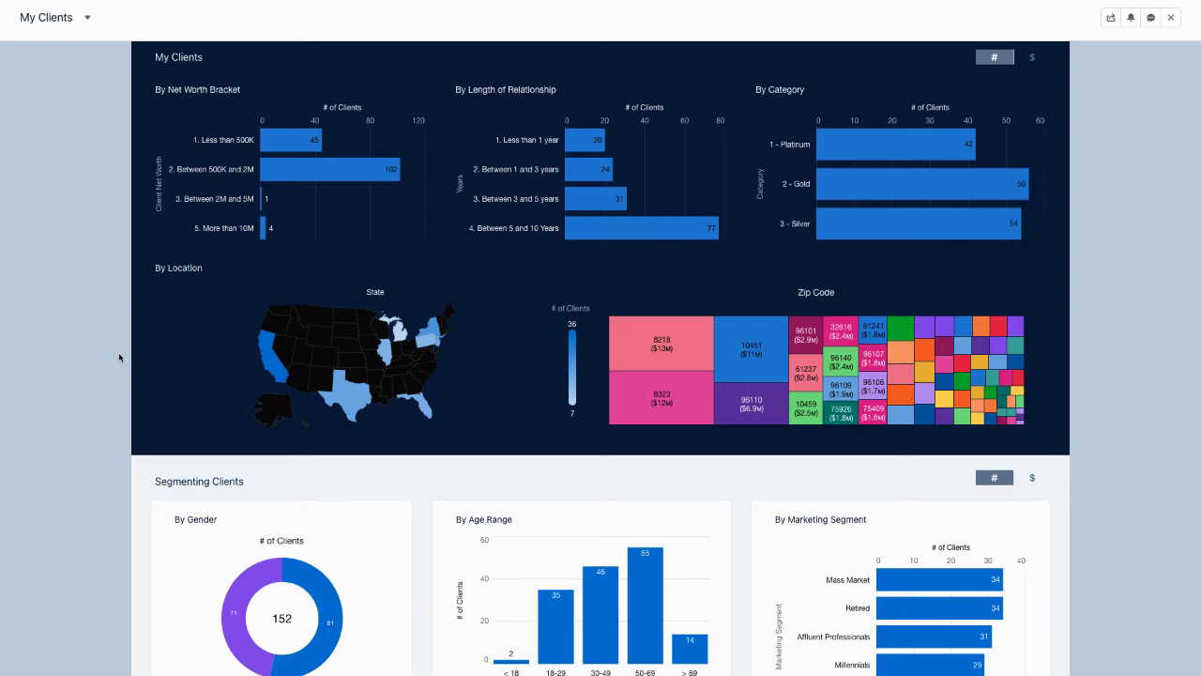
{"action": "scroll", "coordinate": [118, 354], "scroll_direction": "down", "scroll_amount": 3}
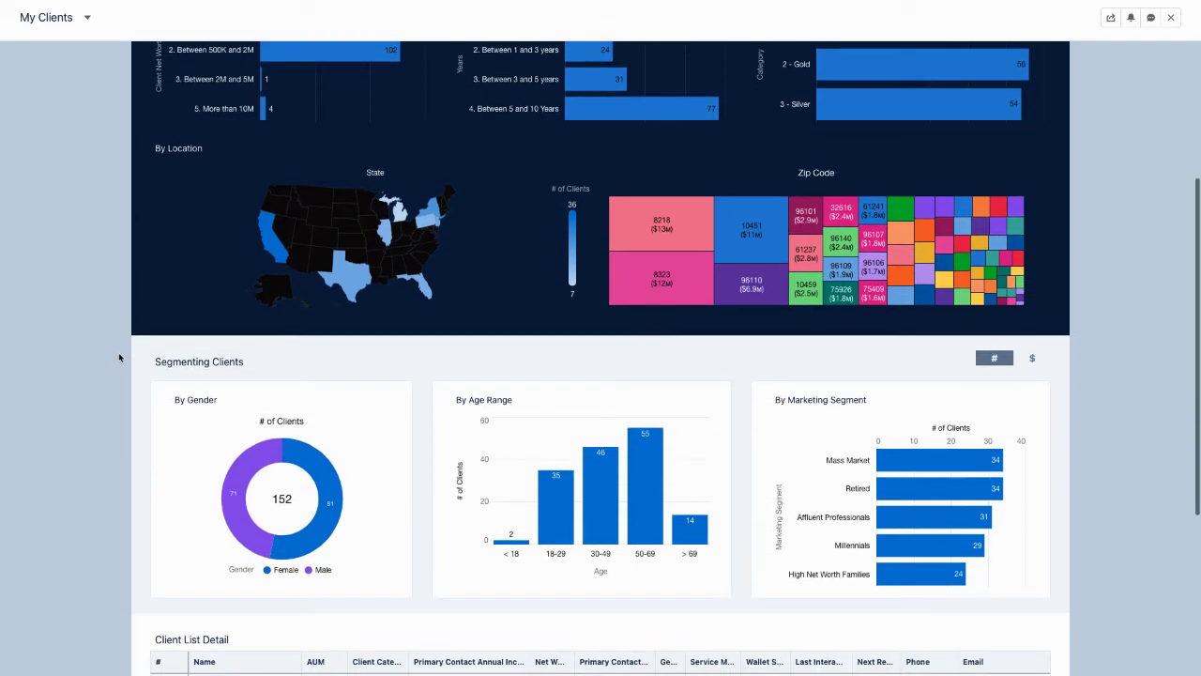
{"action": "scroll", "coordinate": [120, 357], "scroll_direction": "down", "scroll_amount": 2}
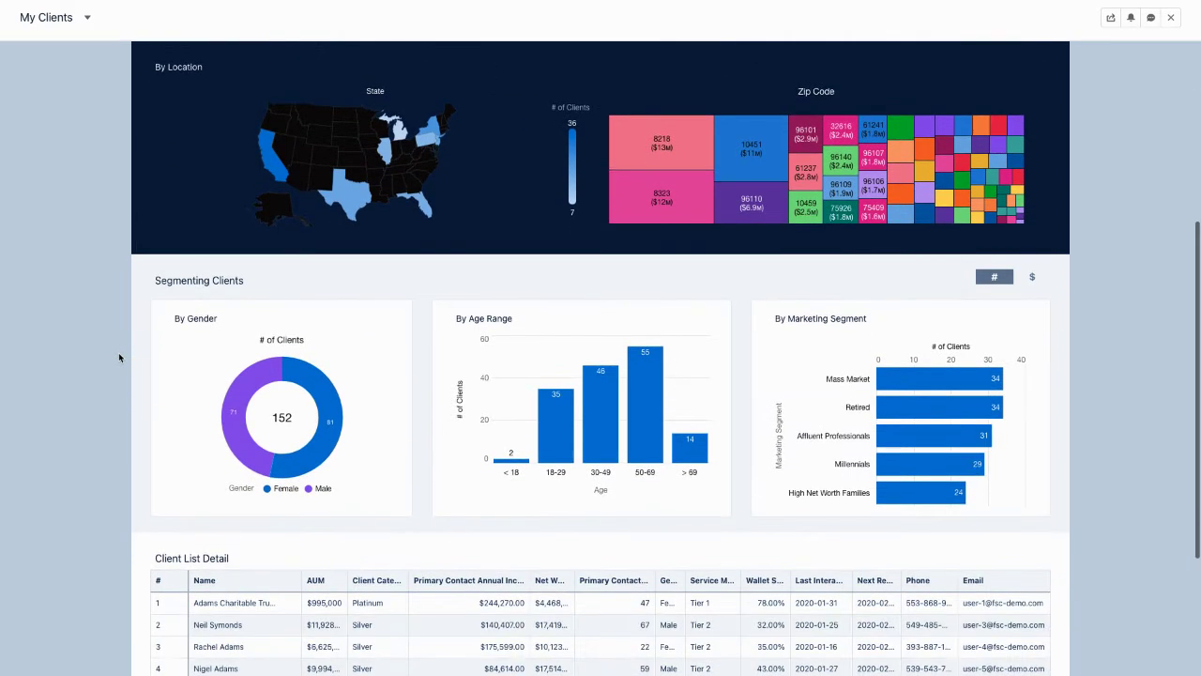
{"action": "scroll", "coordinate": [119, 357], "scroll_direction": "up", "scroll_amount": 3}
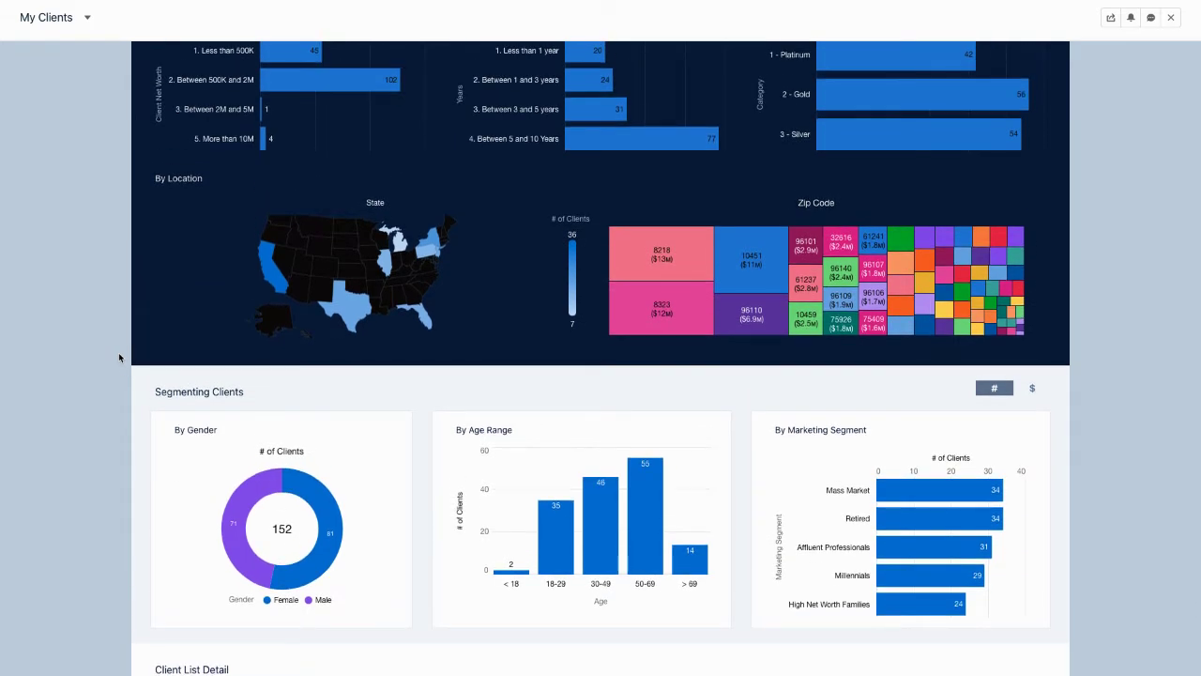
{"action": "scroll", "coordinate": [119, 352], "scroll_direction": "up", "scroll_amount": 5}
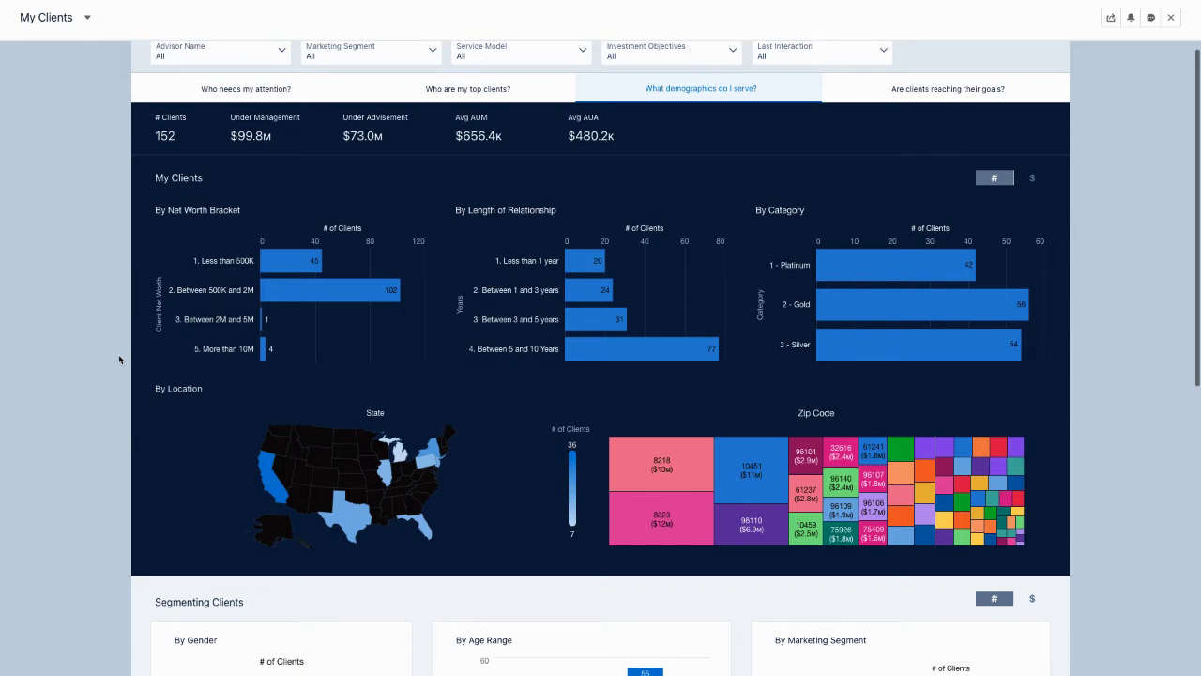
View whether clients are reaching their goals, and filter the goal progress charts and goal list to the Retirement type
{"action": "left_click", "coordinate": [944, 94]}
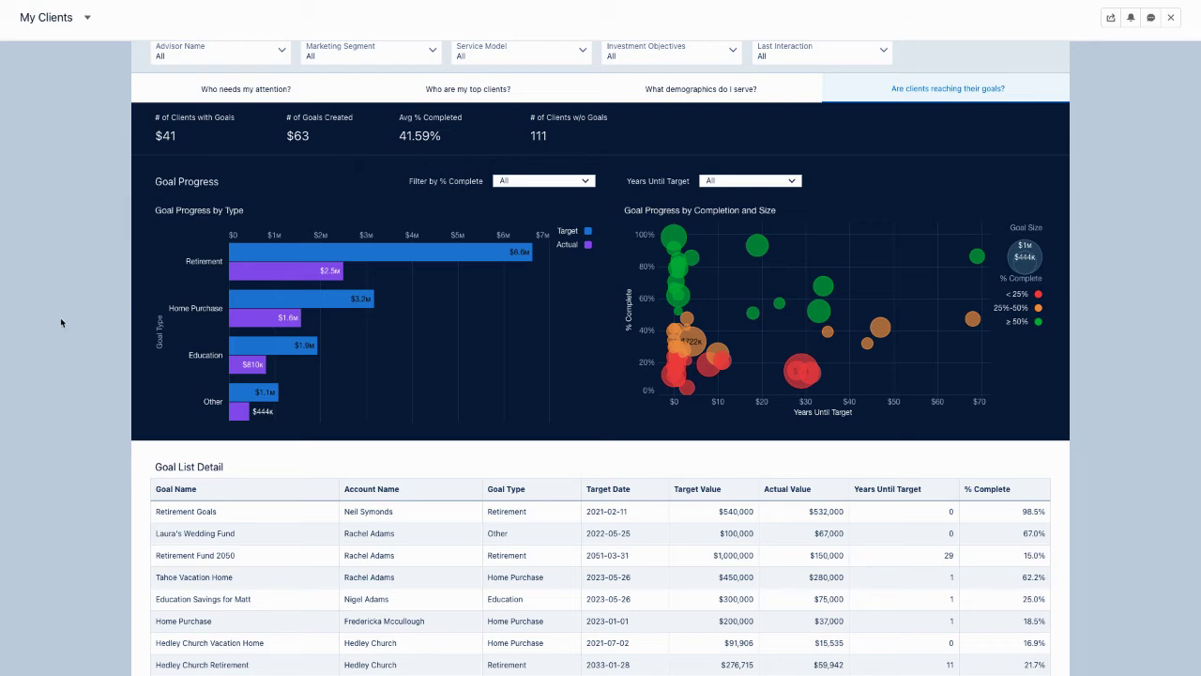
{"action": "left_click", "coordinate": [274, 259]}
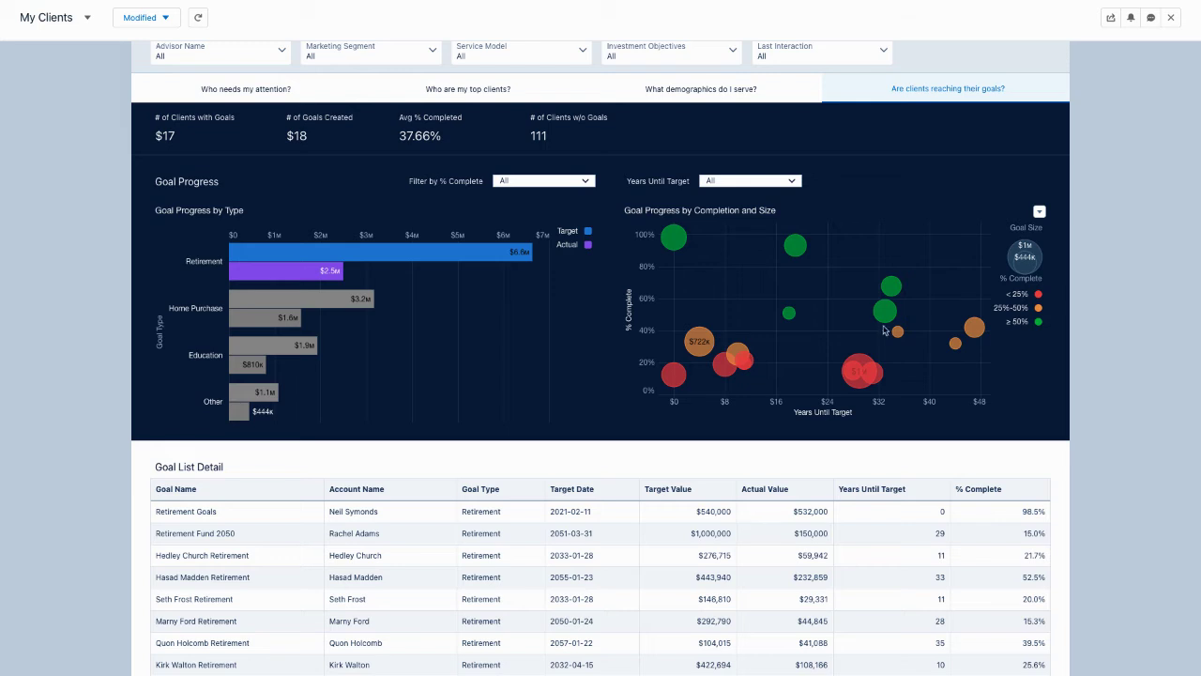
{"action": "mouse_move", "coordinate": [890, 313]}
{"action": "scroll", "coordinate": [553, 378], "scroll_direction": "up", "scroll_amount": 1}
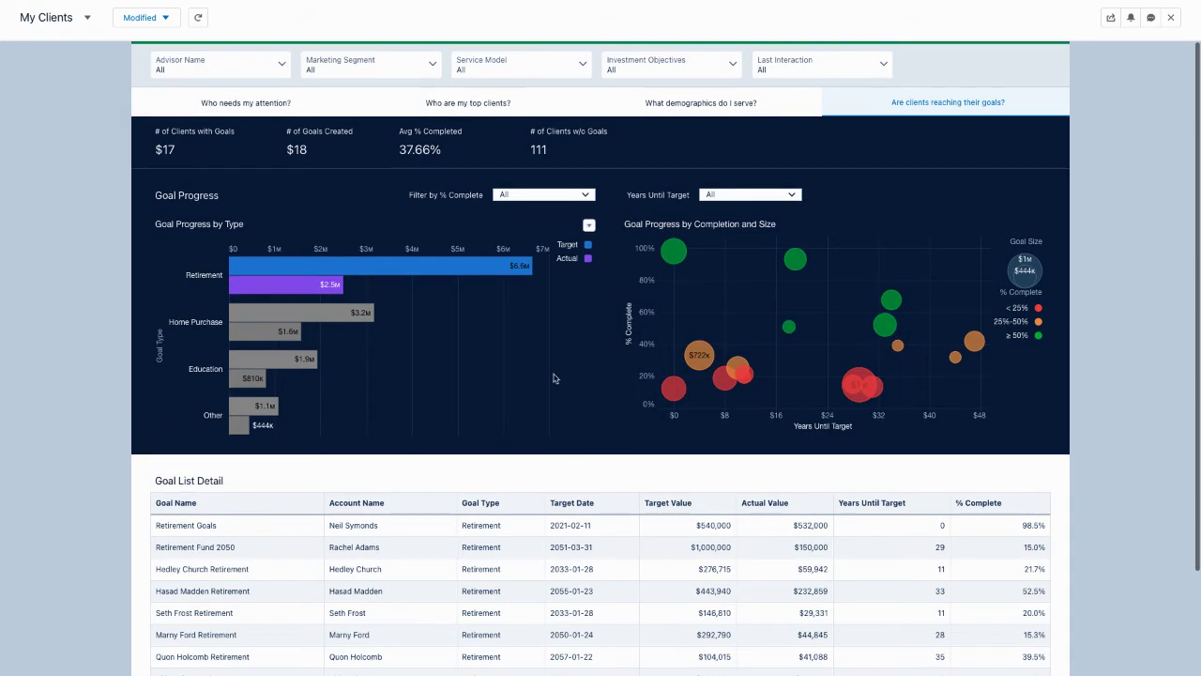
Switch to the Client Interactions dashboard and review its overview of days since last touch, AUM drops and overdue tasks
{"action": "left_click", "coordinate": [86, 17]}
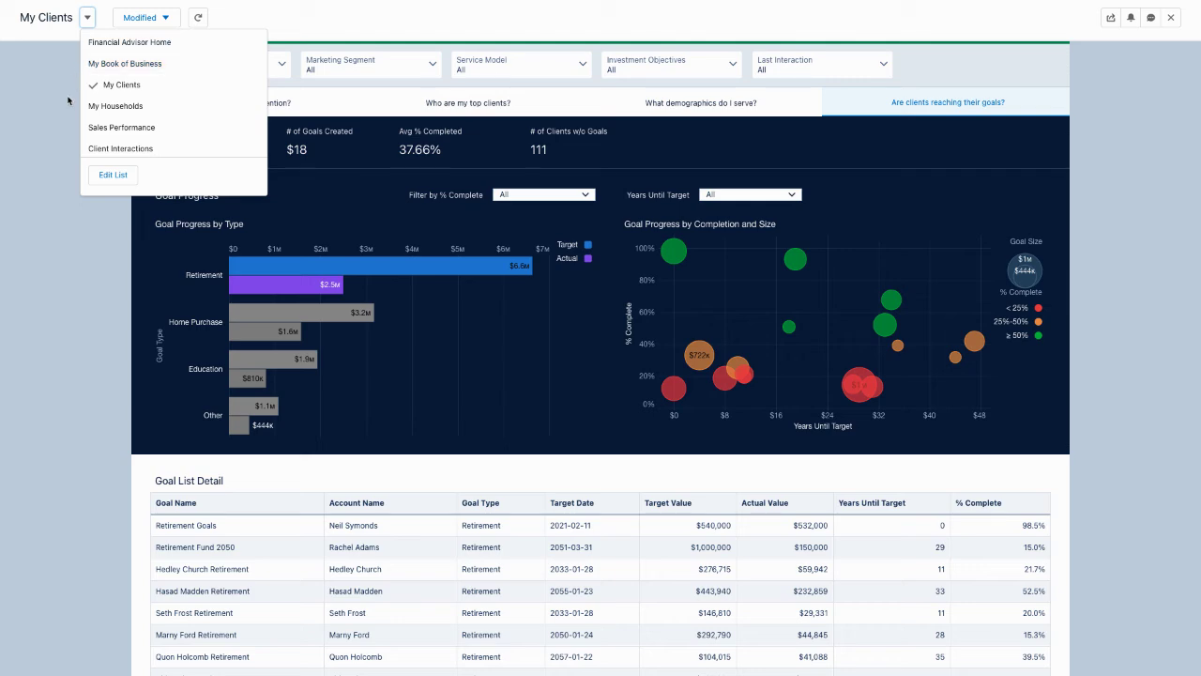
{"action": "left_click", "coordinate": [97, 147]}
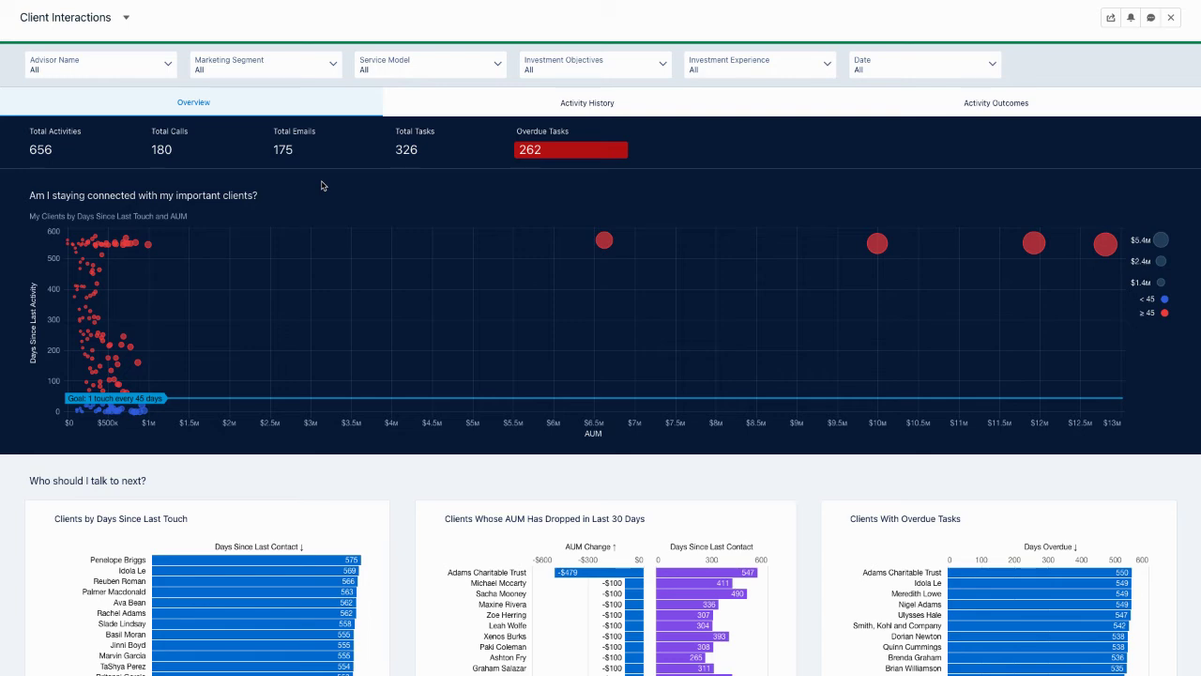
{"action": "scroll", "coordinate": [404, 485], "scroll_direction": "down", "scroll_amount": 1}
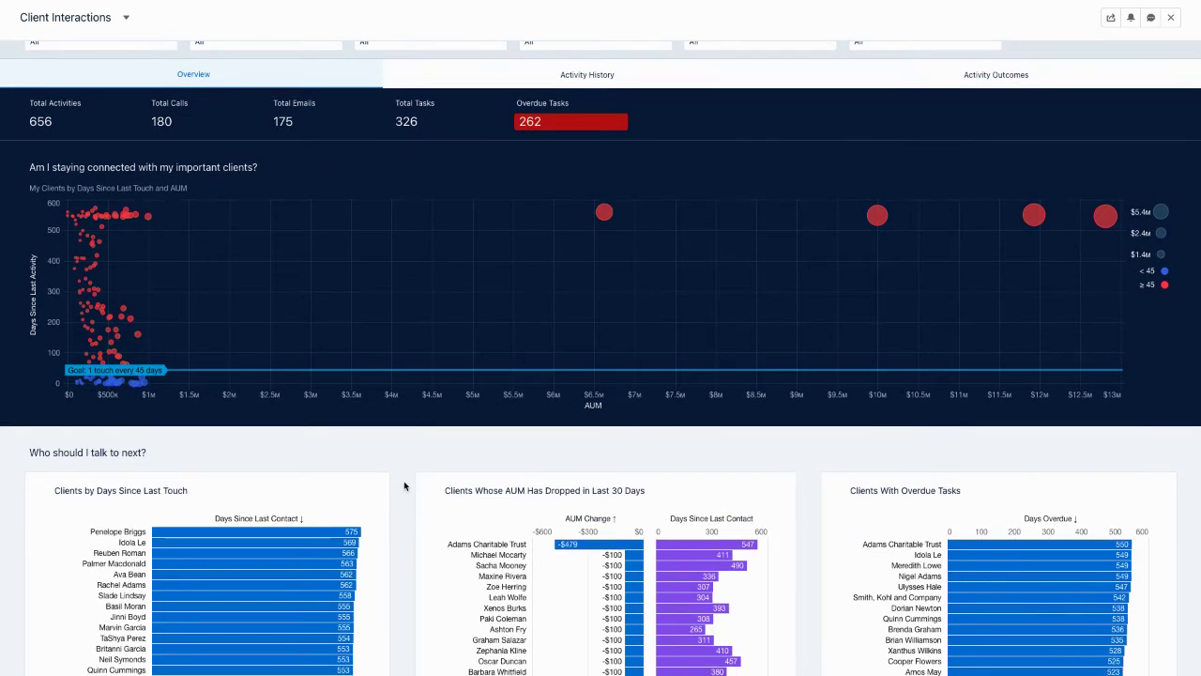
{"action": "scroll", "coordinate": [404, 486], "scroll_direction": "up", "scroll_amount": 1}
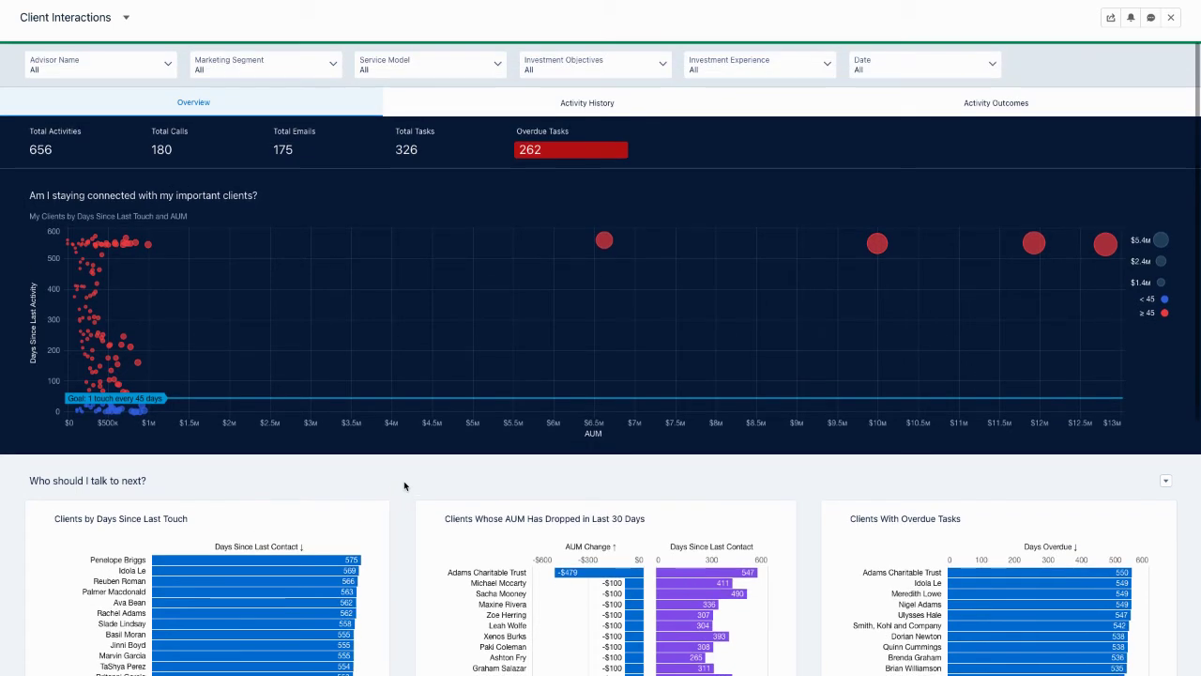
{"action": "scroll", "coordinate": [405, 485], "scroll_direction": "down", "scroll_amount": 1}
{"action": "scroll", "coordinate": [405, 485], "scroll_direction": "down", "scroll_amount": 1}
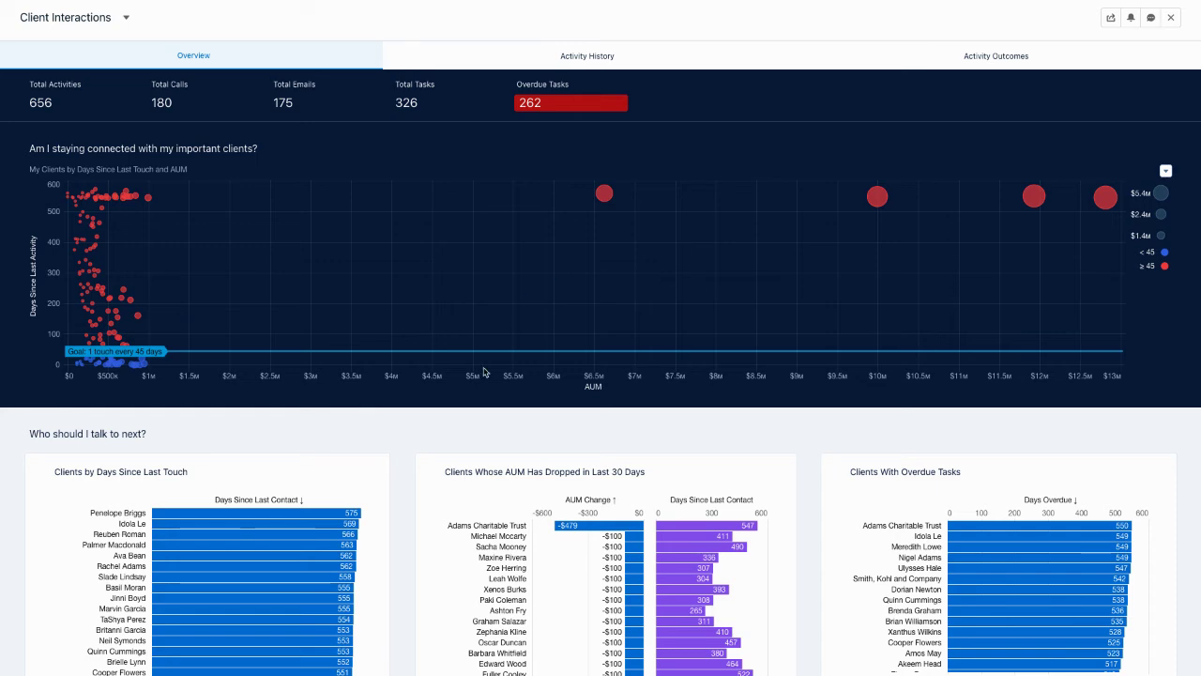
{"action": "scroll", "coordinate": [401, 464], "scroll_direction": "down", "scroll_amount": 2}
{"action": "scroll", "coordinate": [401, 463], "scroll_direction": "down", "scroll_amount": 3}
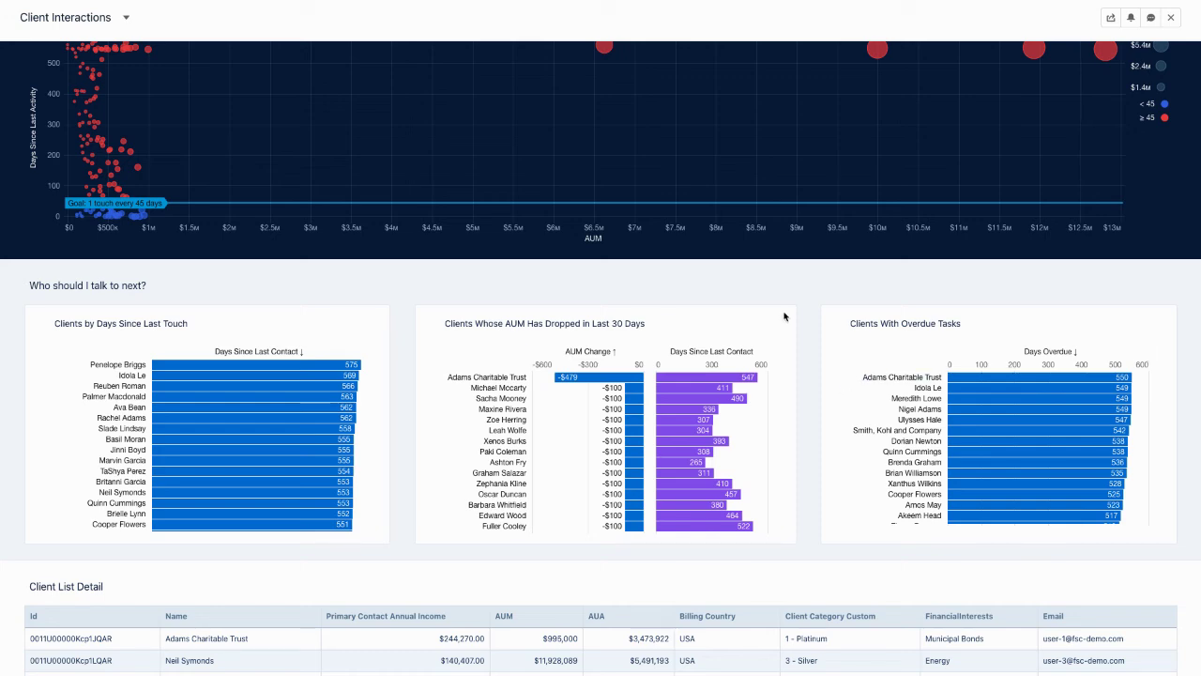
{"action": "scroll", "coordinate": [756, 298], "scroll_direction": "up", "scroll_amount": 2}
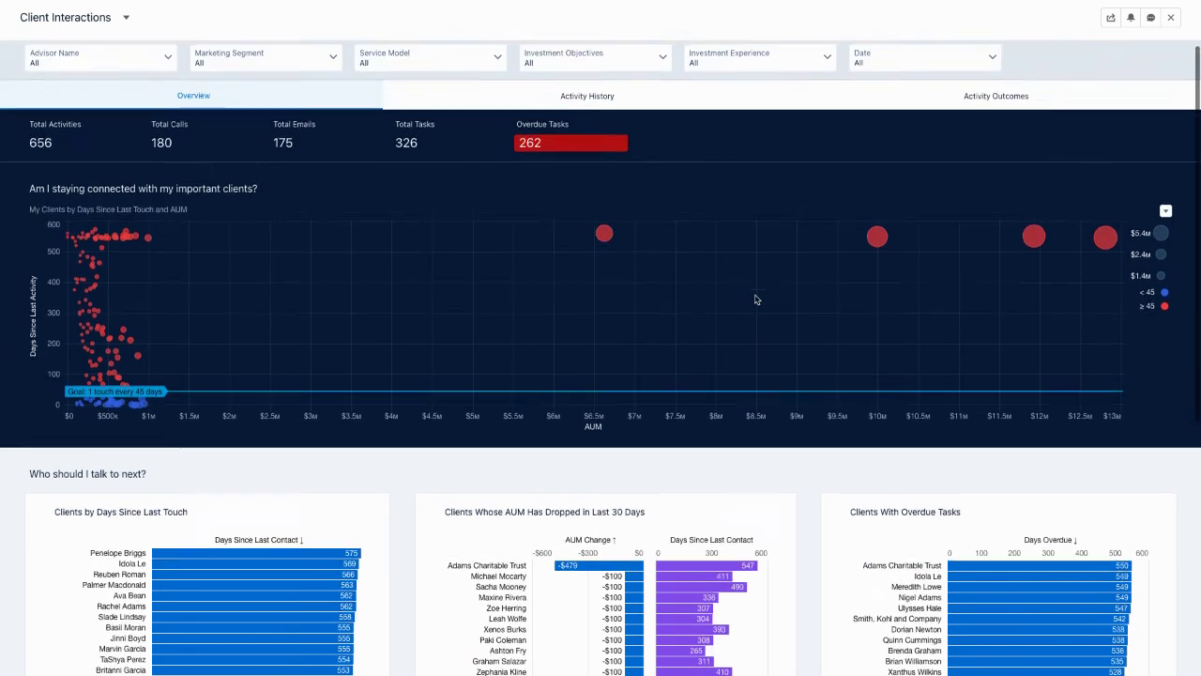
Show the activity history and filter the activities to the Call type
{"action": "left_click", "coordinate": [614, 103]}
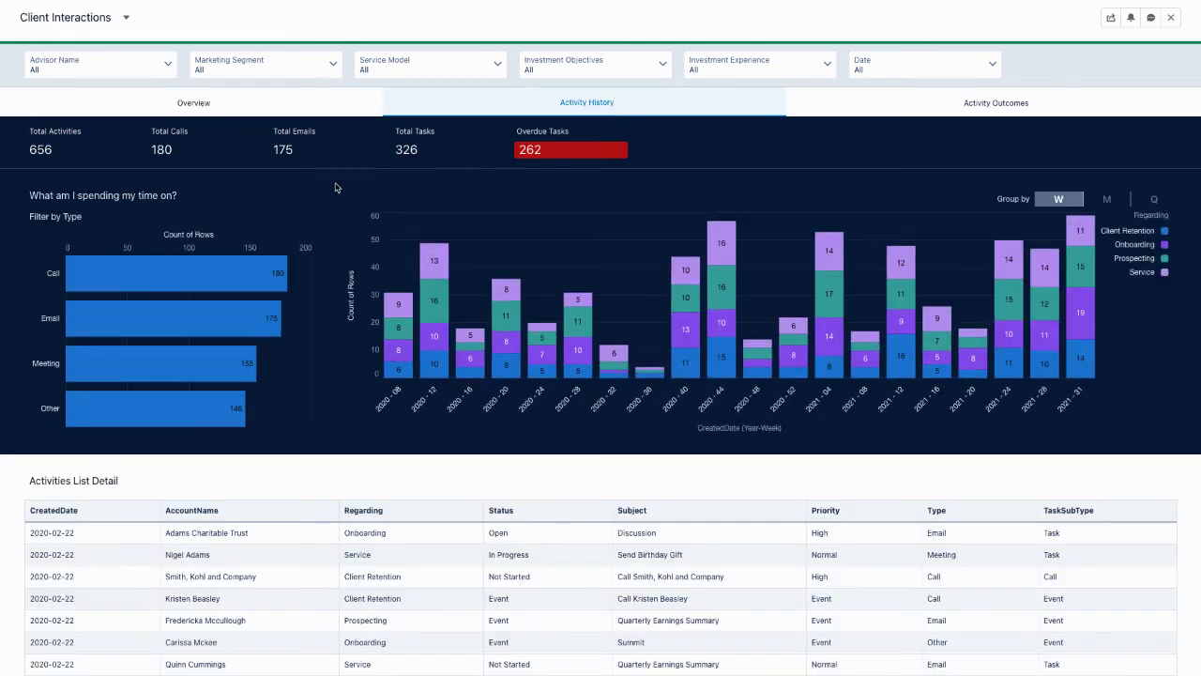
{"action": "left_click", "coordinate": [191, 274]}
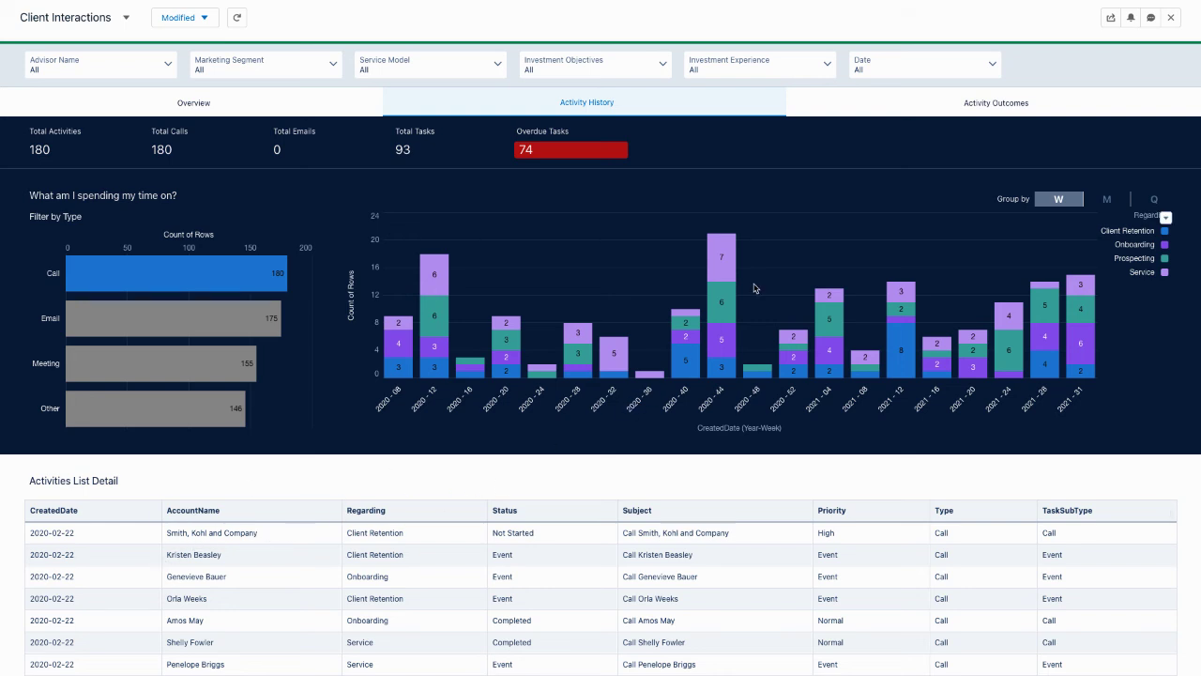
Review the activity outcomes, covering the client cohort and its AUM, wallet share, AUA and deposits trends
{"action": "left_click", "coordinate": [909, 106]}
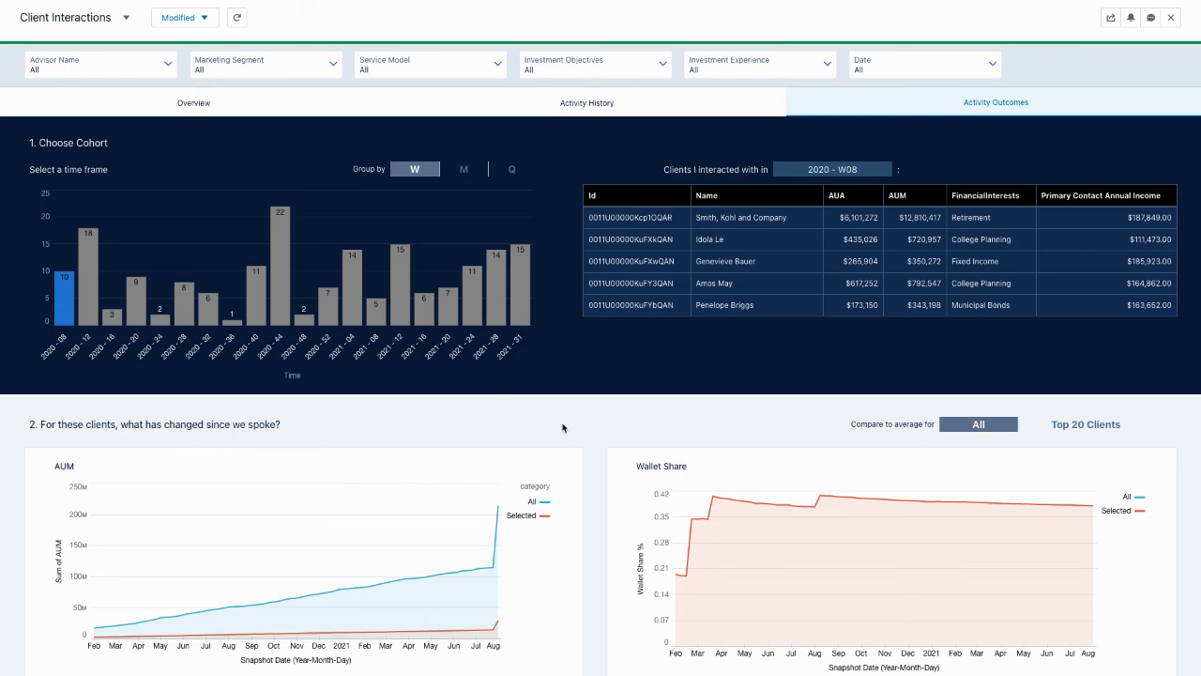
{"action": "scroll", "coordinate": [563, 430], "scroll_direction": "down", "scroll_amount": 1}
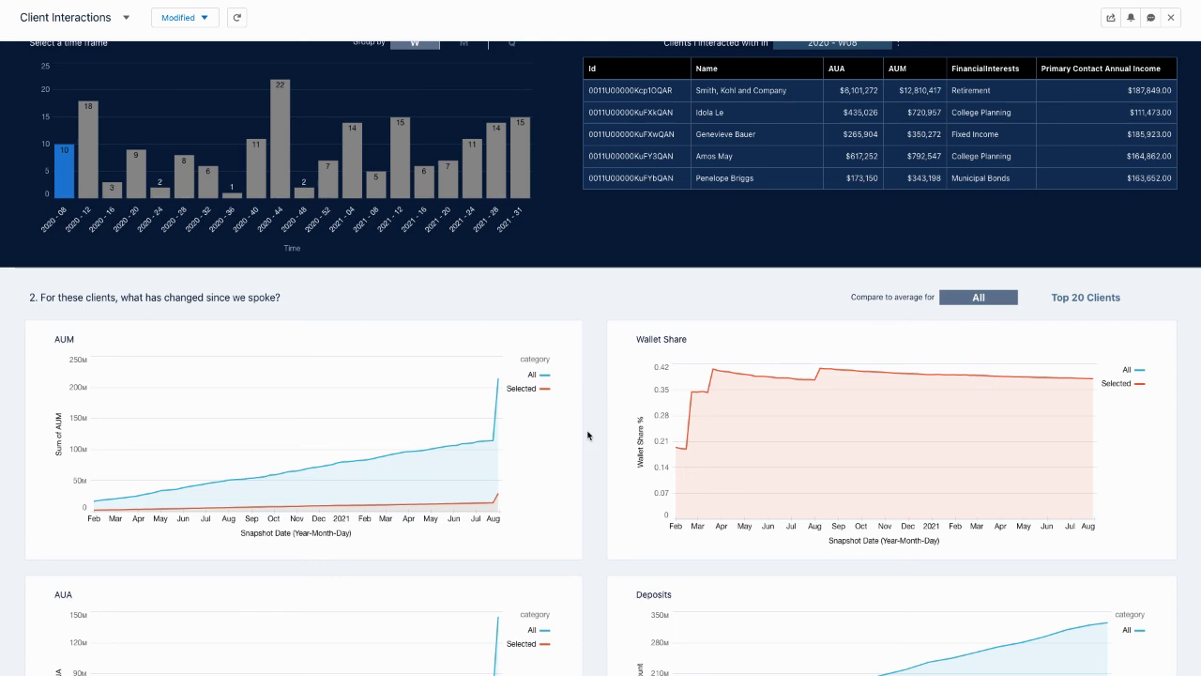
{"action": "scroll", "coordinate": [587, 434], "scroll_direction": "down", "scroll_amount": 3}
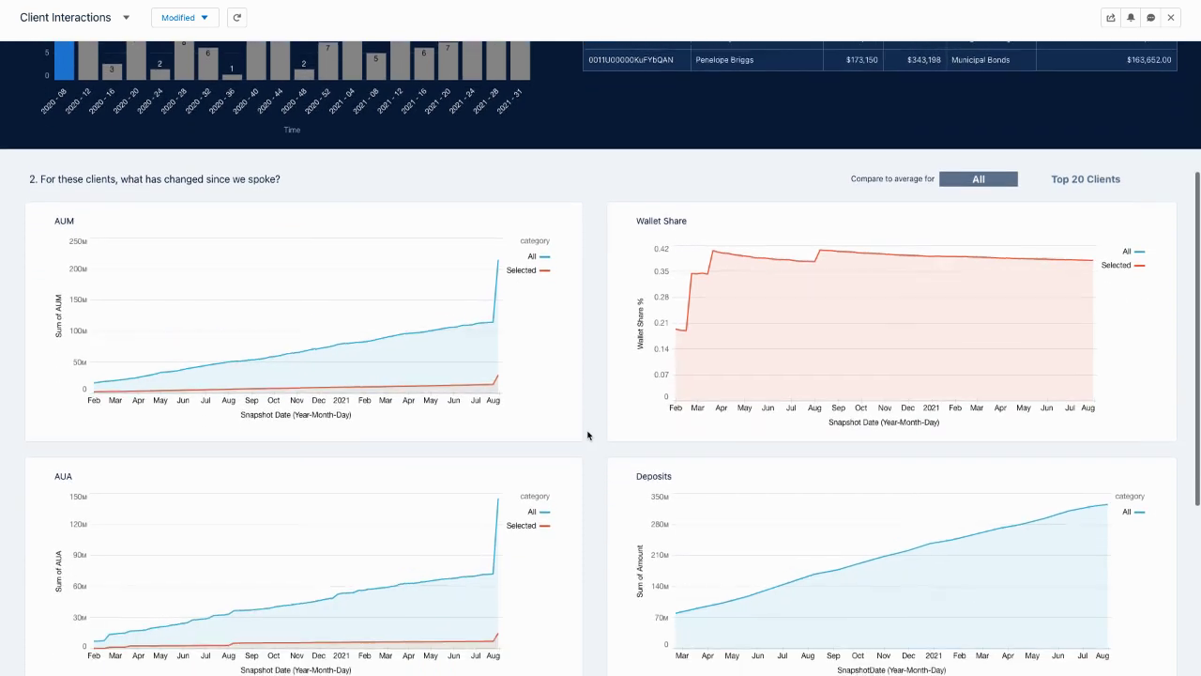
{"action": "scroll", "coordinate": [588, 434], "scroll_direction": "up", "scroll_amount": 3}
{"action": "scroll", "coordinate": [587, 435], "scroll_direction": "up", "scroll_amount": 5}
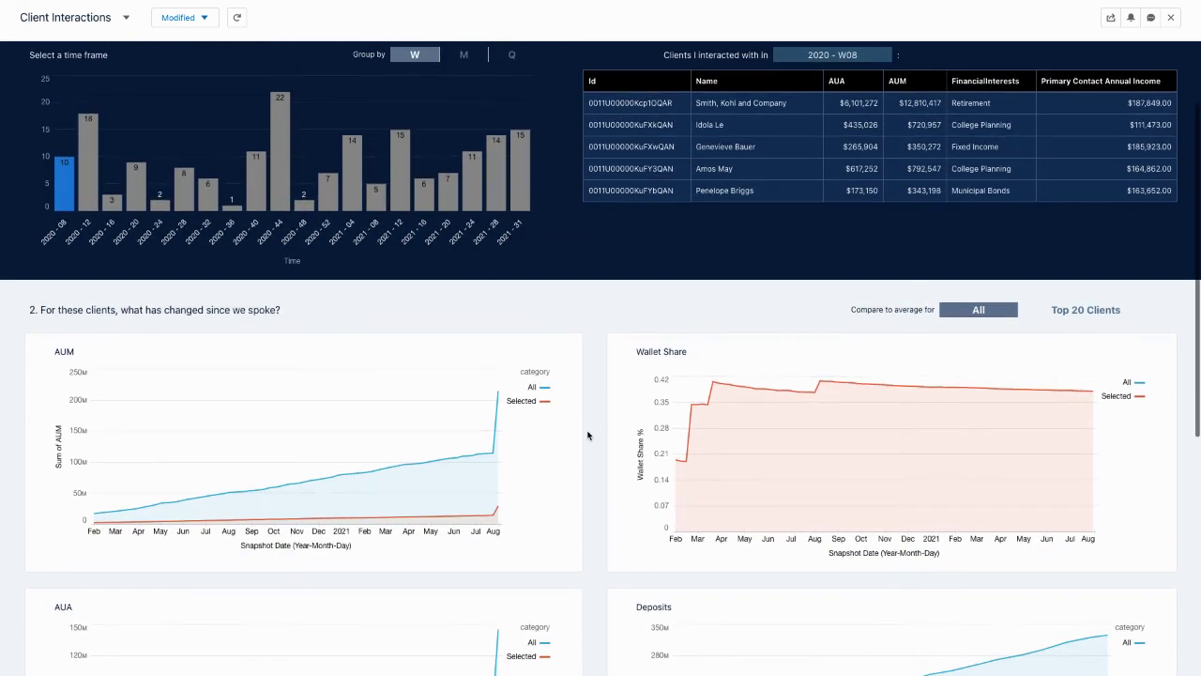